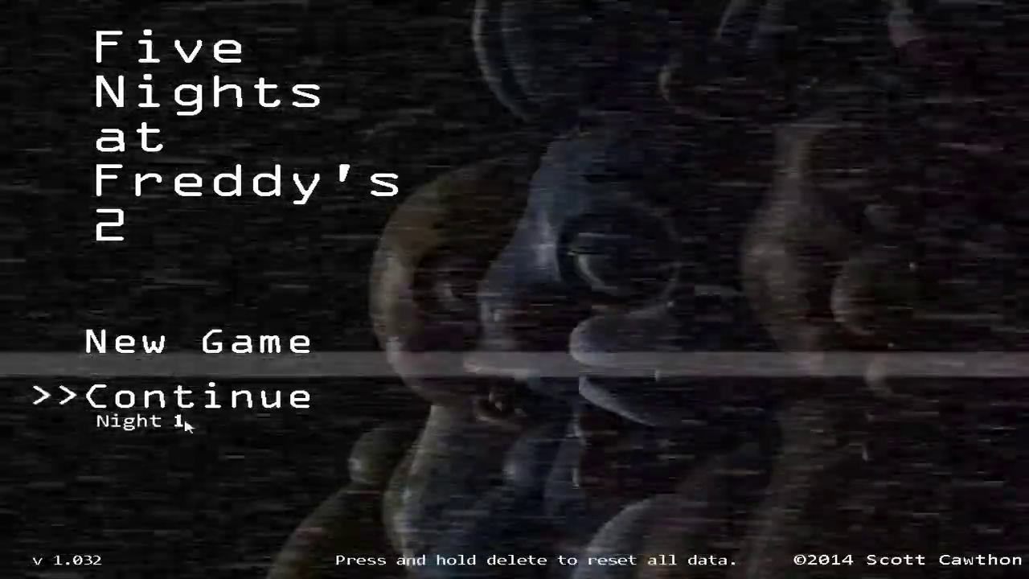
Resume the saved game into Night 2 and wind the CAM 11 Prize Corner music box
left_click(188, 424)
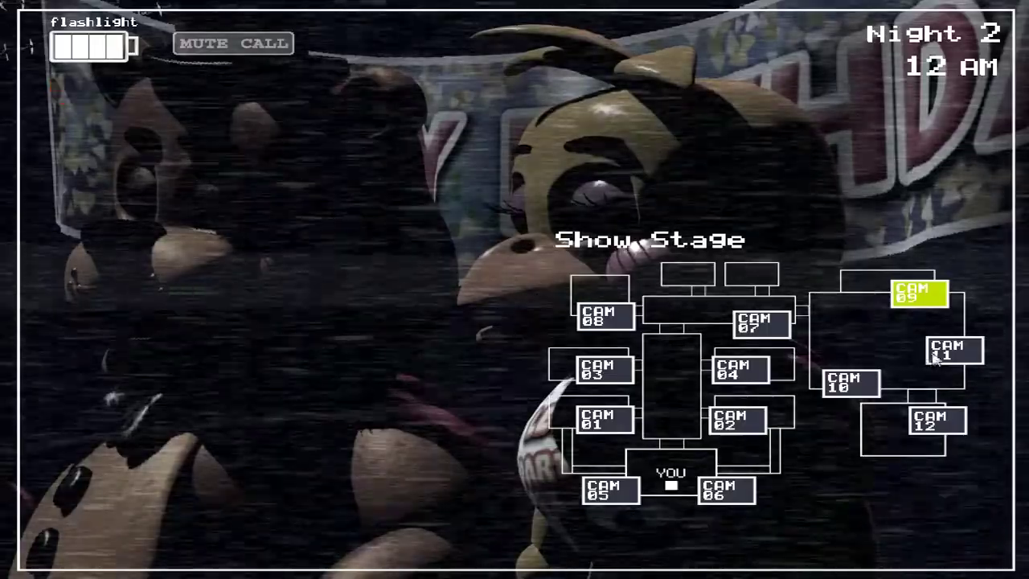
left_click(953, 351)
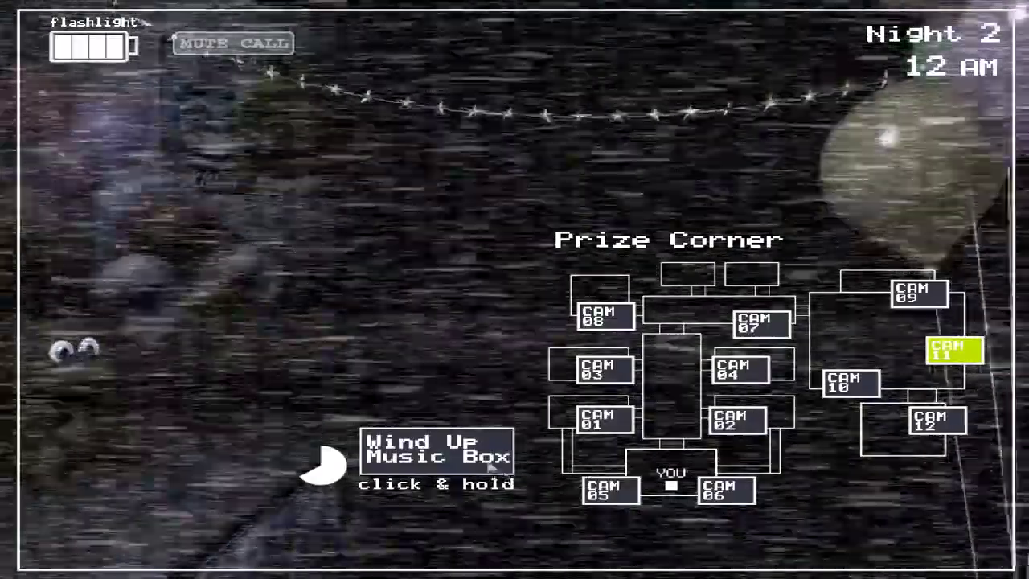
left_click_drag(486, 458, 483, 454)
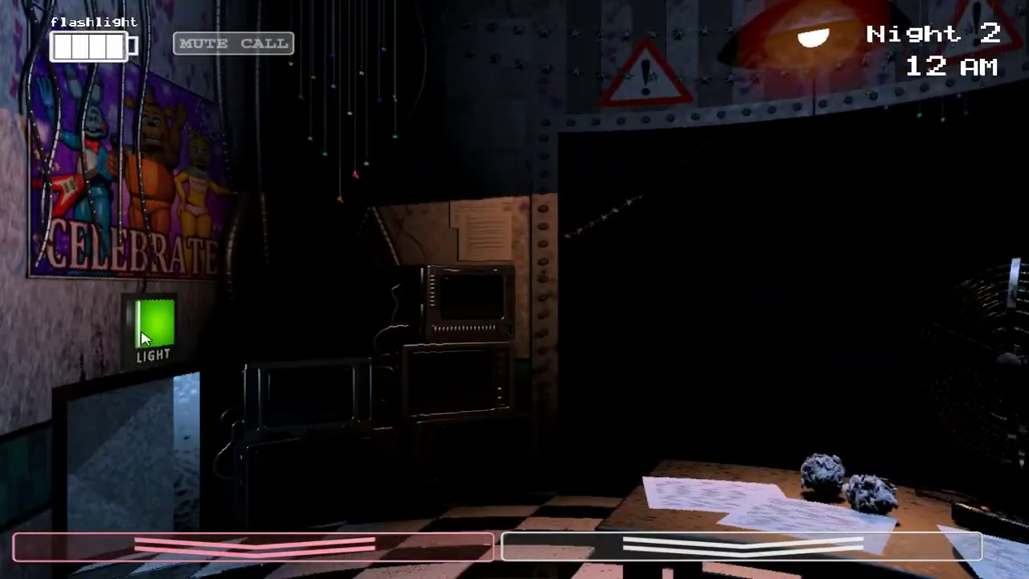
Flash the hallway with the flashlight and bring the Prize Corner camera feed back up
key("ctrl")
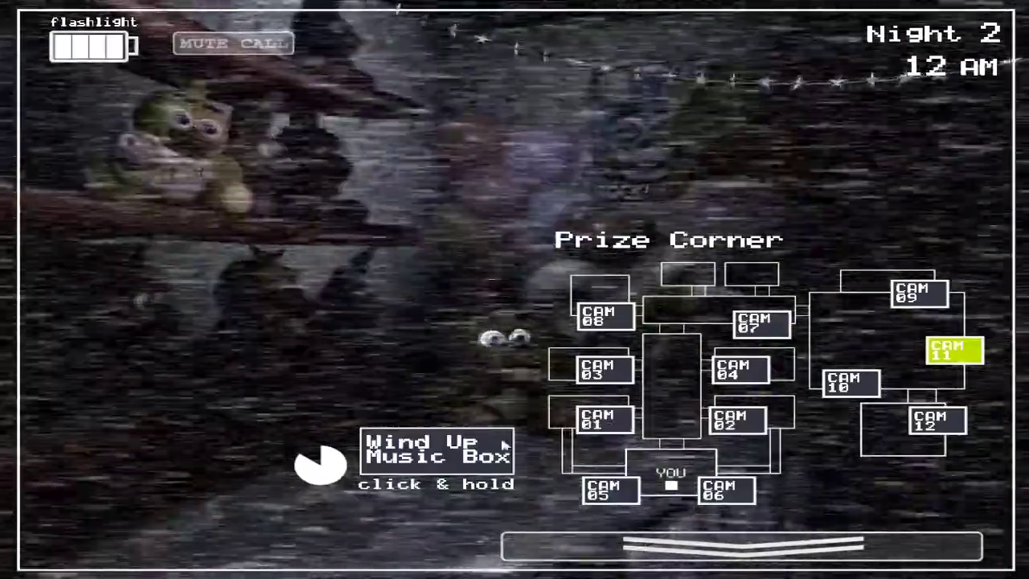
left_click(438, 451)
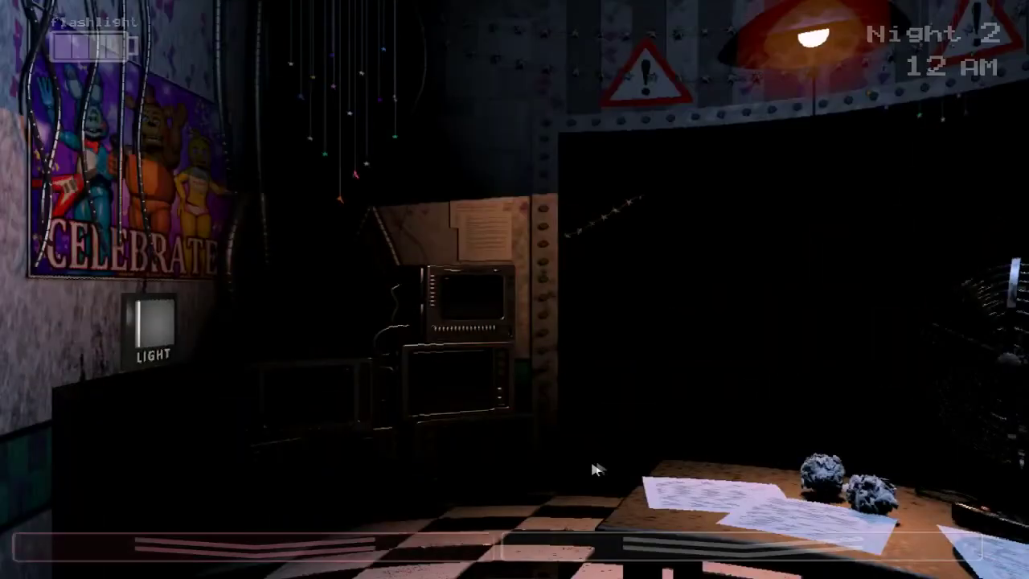
mouse_move(740, 546)
left_click(507, 453)
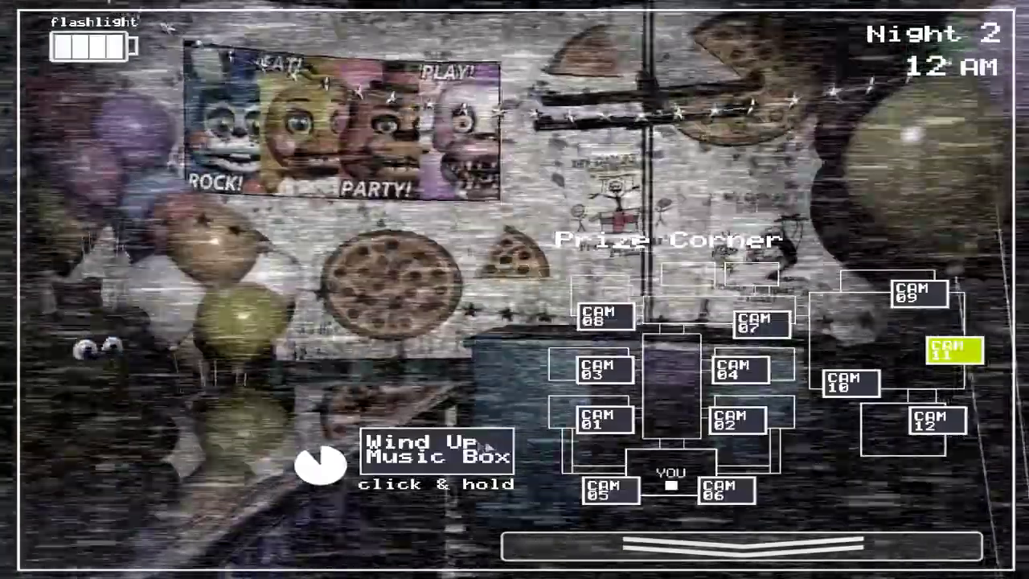
left_click(473, 444)
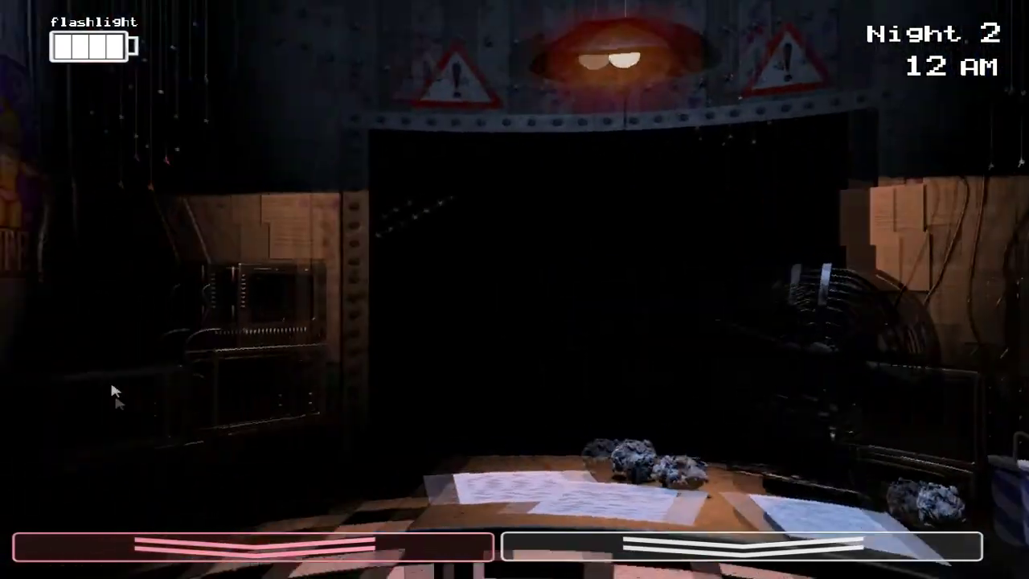
Light the left vent, flash the hallway, and give the music box a wind
left_click(165, 316)
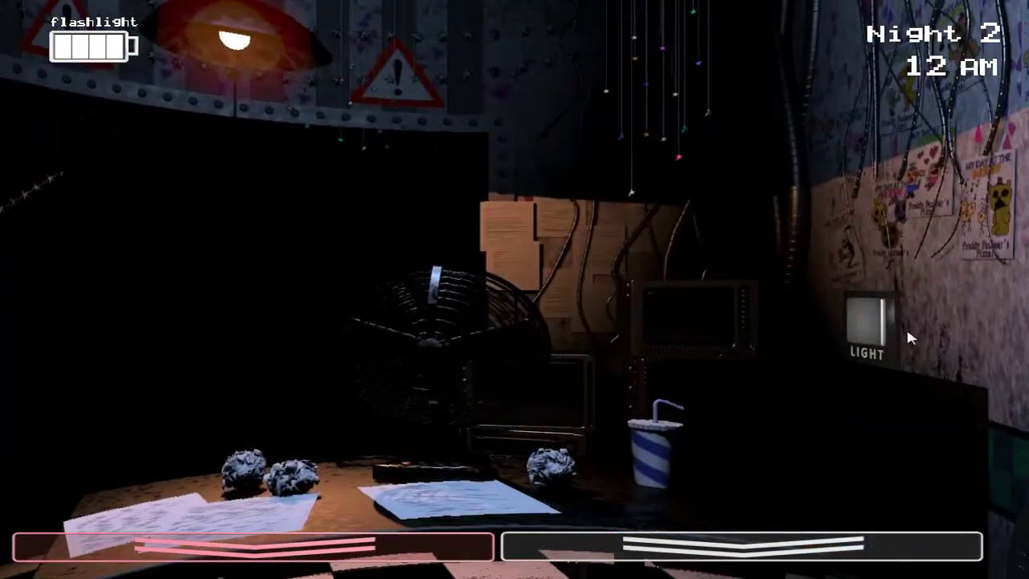
left_click(906, 325)
left_click(672, 467)
left_click_drag(434, 444, 434, 444)
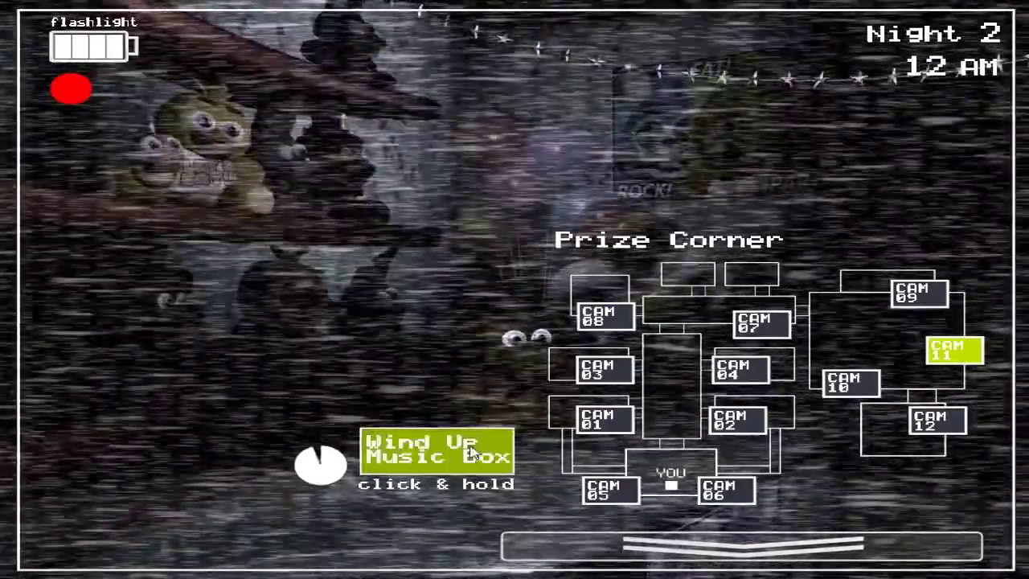
left_click(628, 478)
Flash the hallway twice, then keep winding the Prize Corner music box
key("ctrl")
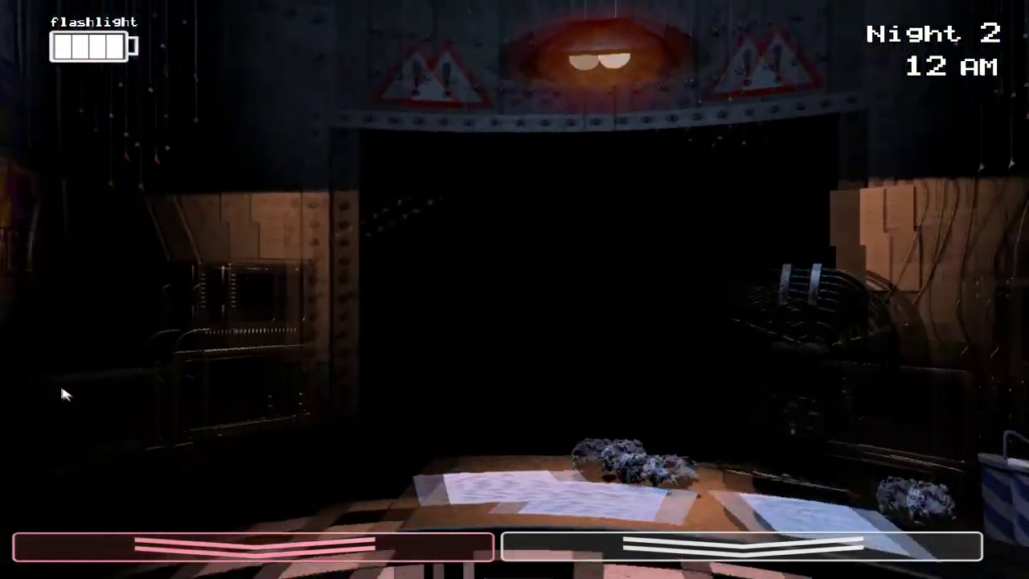
key("ctrl")
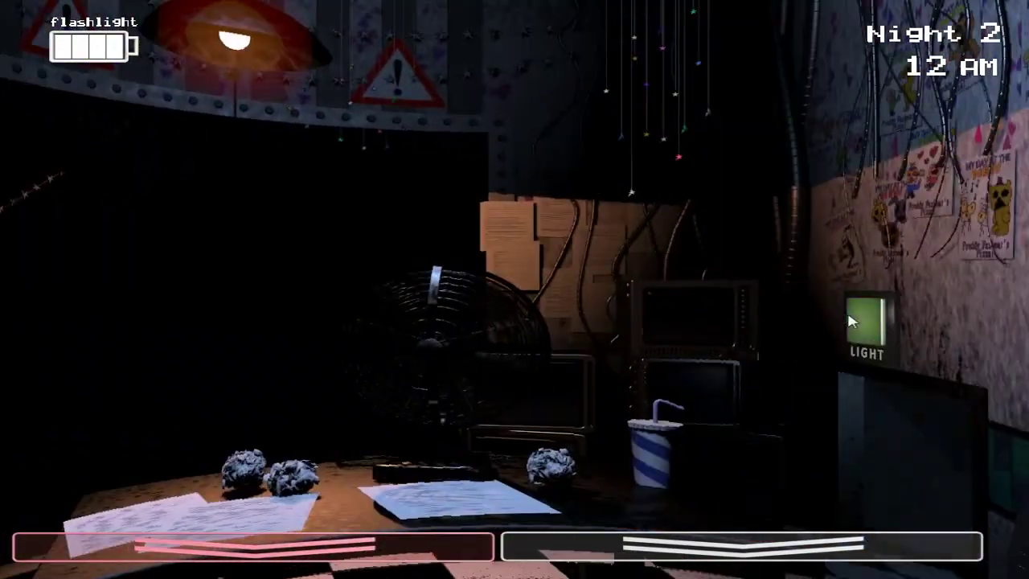
left_click(664, 525)
left_click_drag(434, 450, 434, 450)
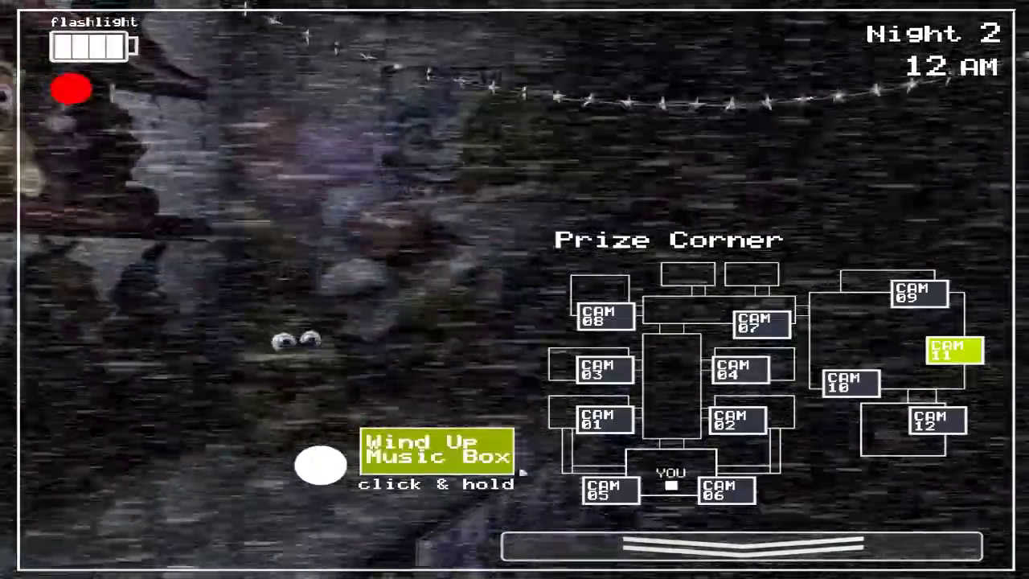
left_click(740, 545)
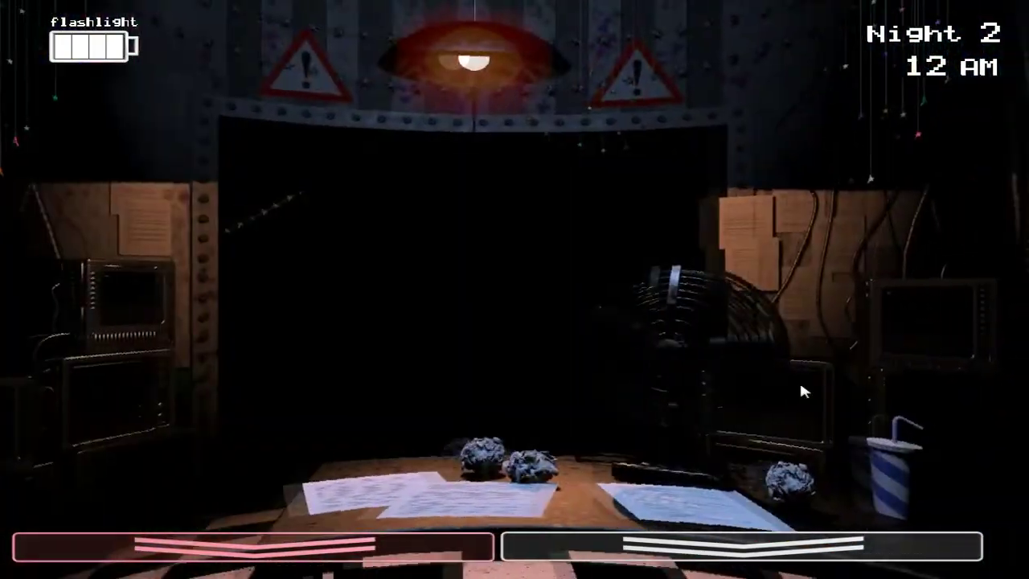
Wind the music box again, flash the hallway, and glance right across the office
left_click(739, 545)
left_click_drag(414, 457, 414, 456)
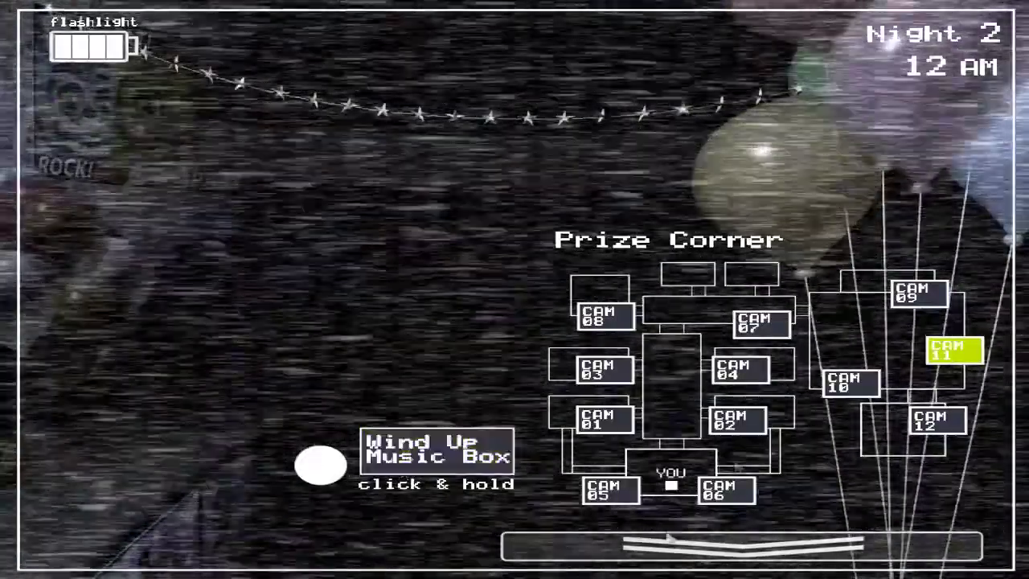
left_click(739, 545)
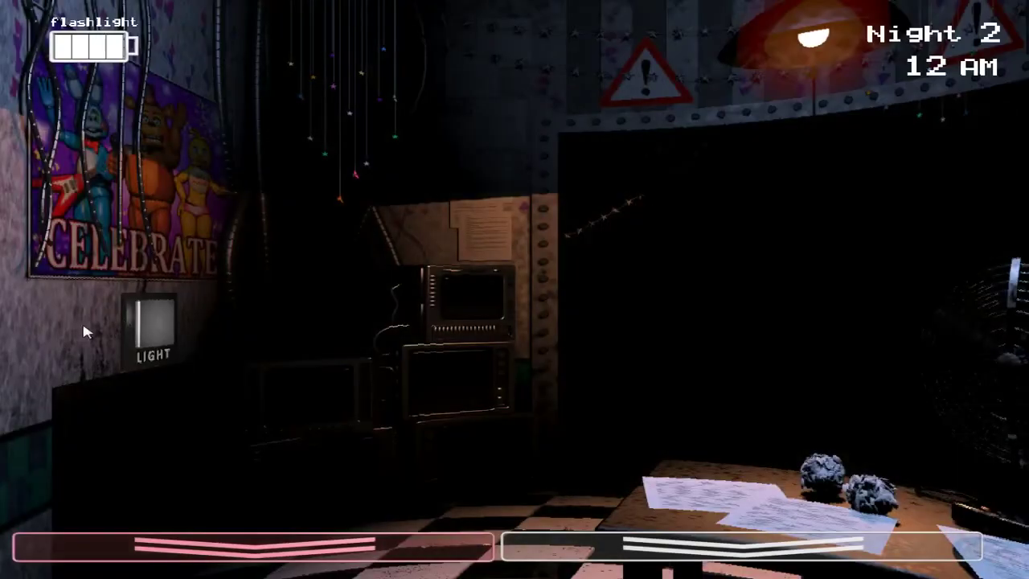
key("ctrl")
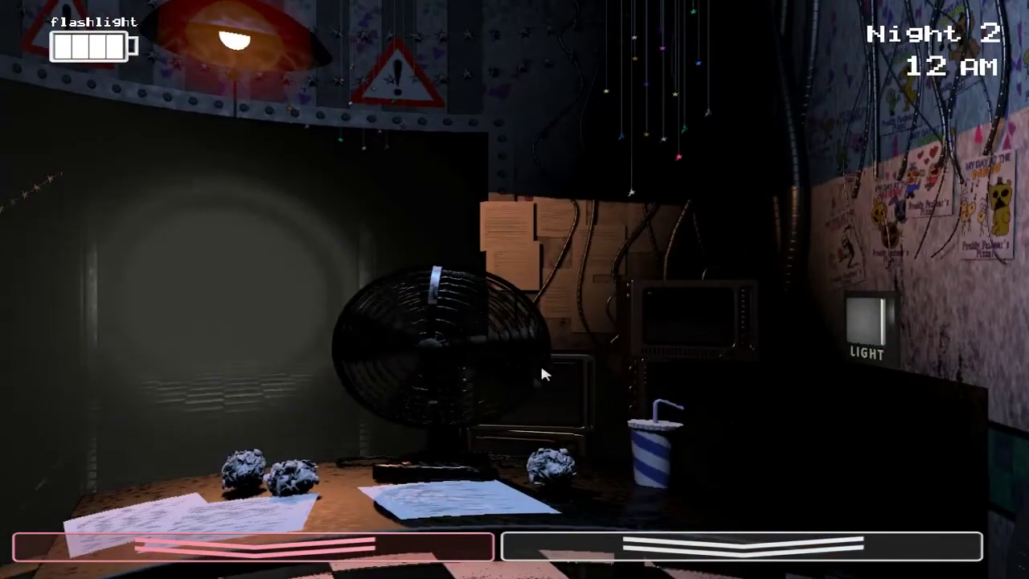
left_click(418, 545)
left_click(424, 459)
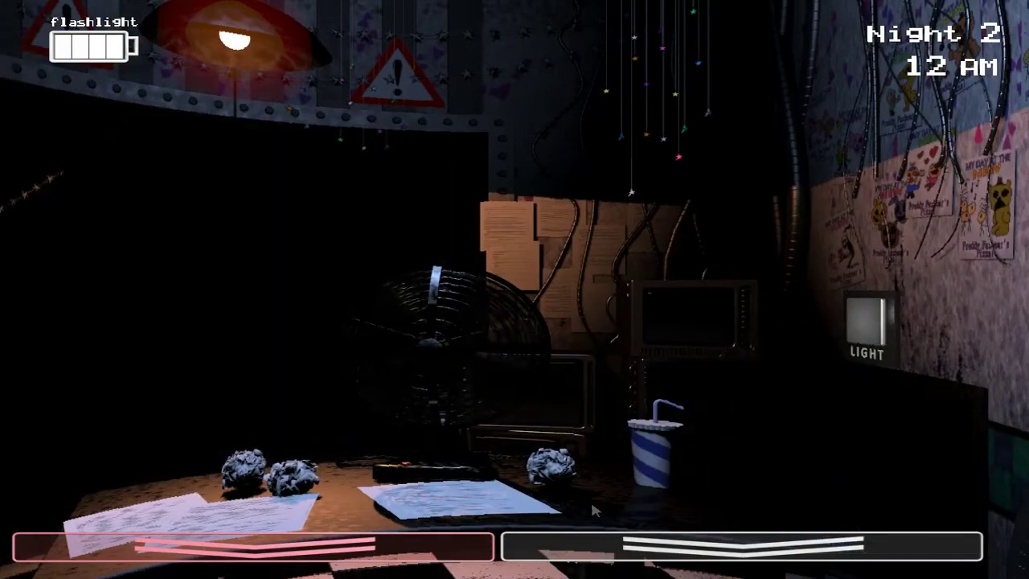
left_click(740, 546)
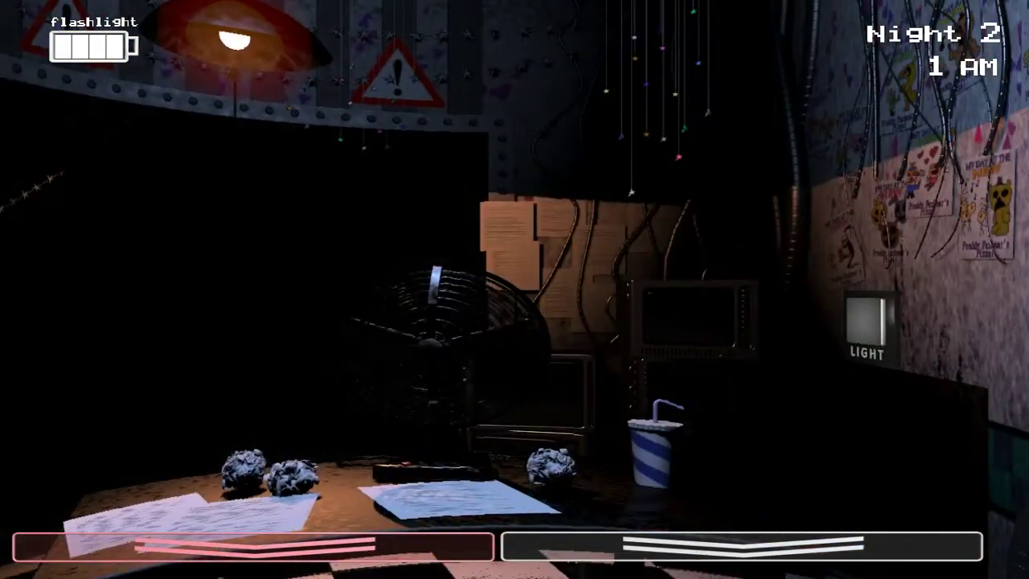
Wind the music box on CAM 11, then briefly put on the Freddy mask
left_click(740, 545)
left_click(440, 448)
left_click(408, 438)
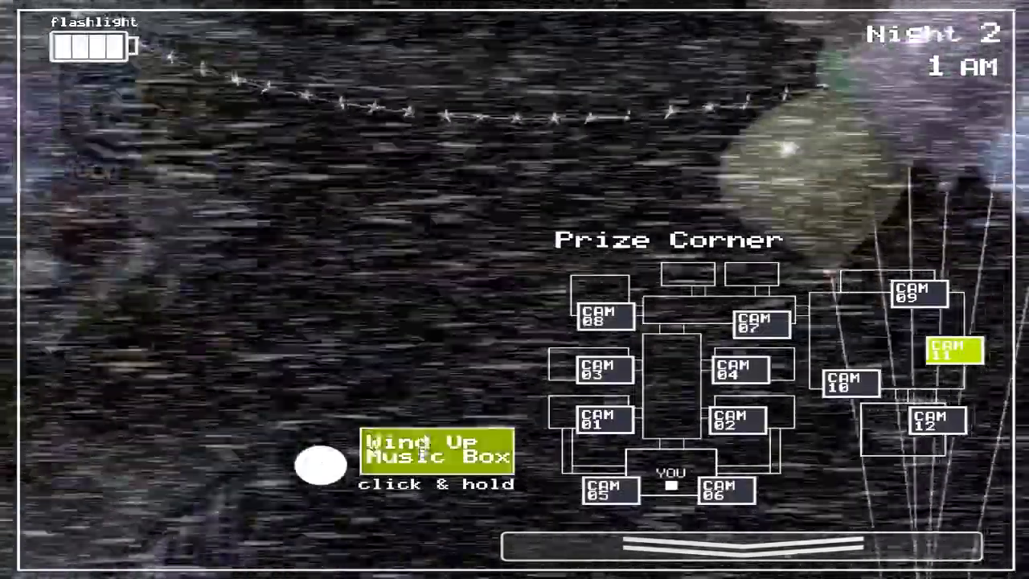
left_click(441, 545)
left_click(114, 454)
left_click(255, 434)
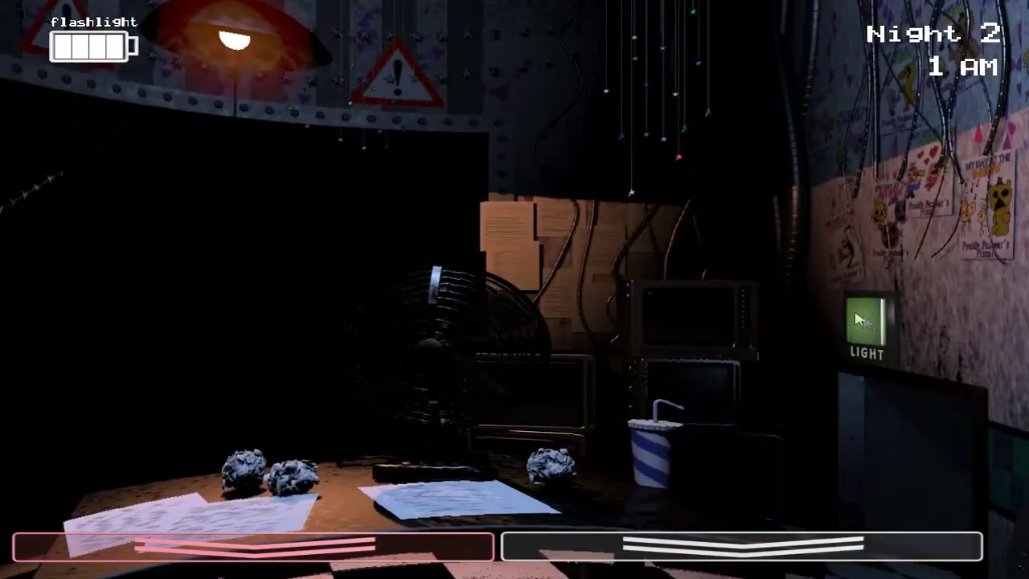
Refill the Prize Corner music box winding twice from the camera feed
left_click(739, 545)
left_click_drag(482, 444, 482, 445)
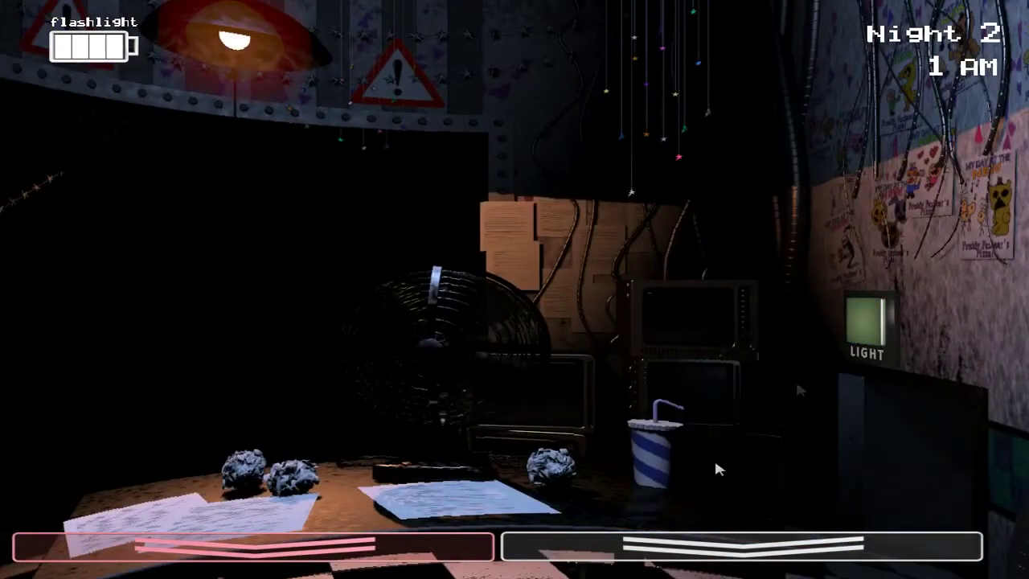
left_click(723, 545)
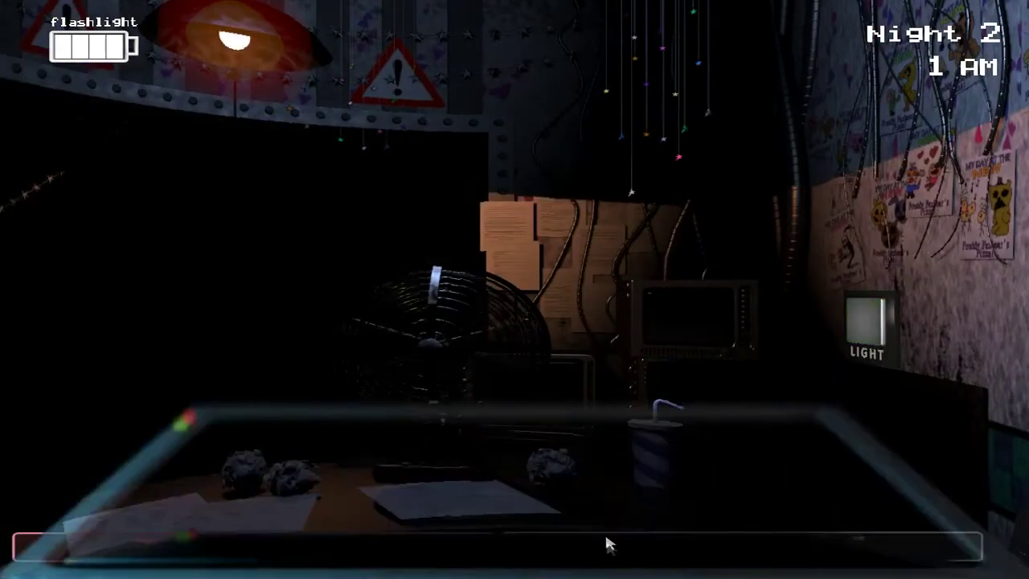
left_click_drag(434, 450, 434, 450)
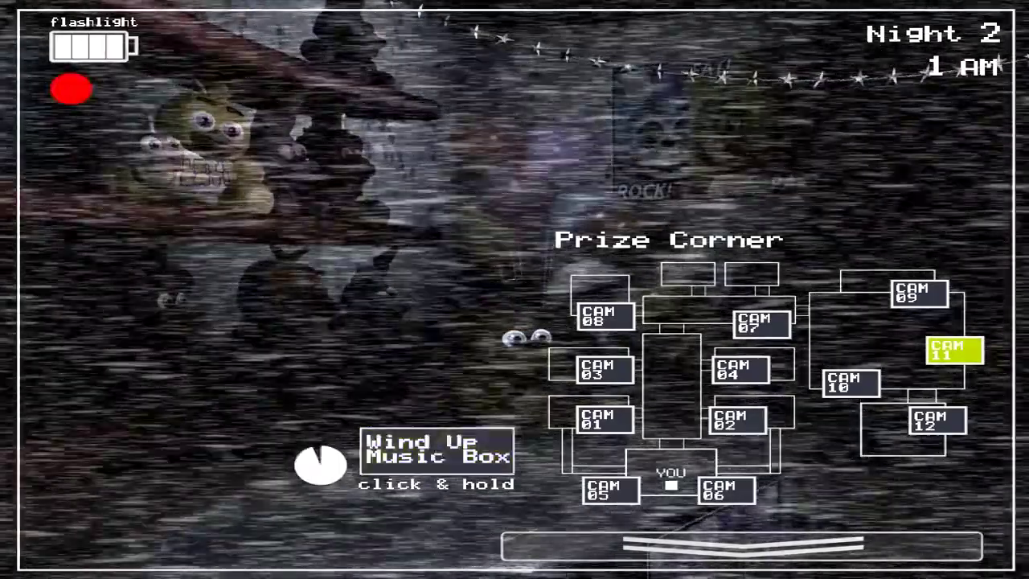
Hide behind the Freddy mask, then flash the hallway and light the right vent
left_click(739, 545)
key("ctrl")
left_click(505, 370)
key("ctrl")
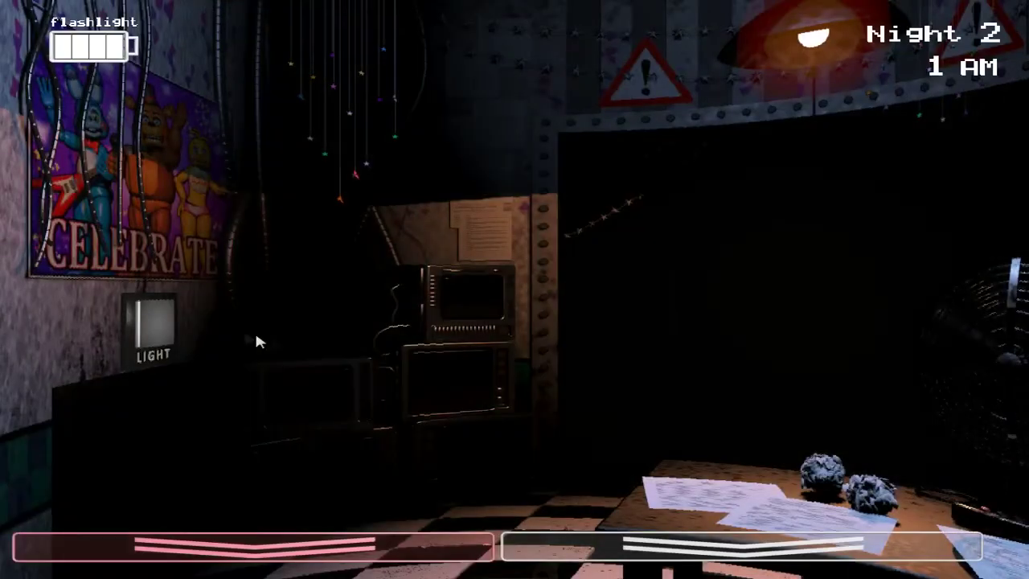
key("ctrl")
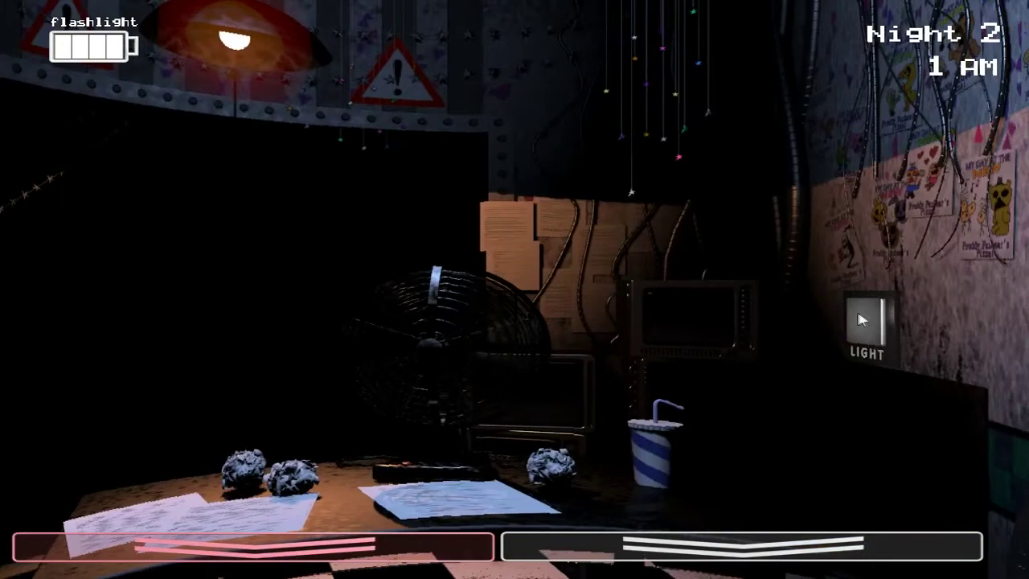
left_click(857, 307)
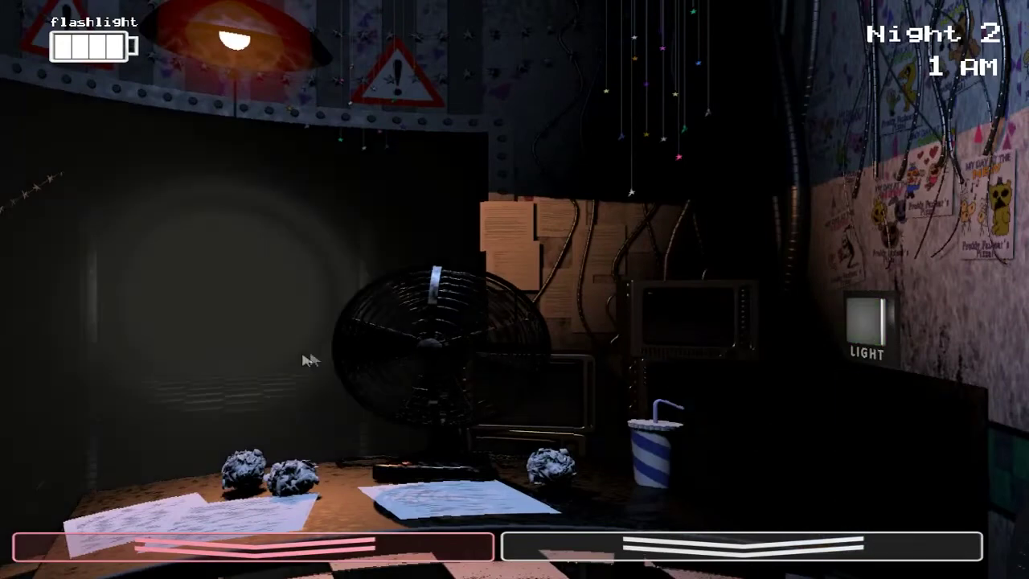
Put the mask on and off, light both vents, and check Prize Corner
left_click(499, 546)
left_click(806, 569)
left_click(804, 483)
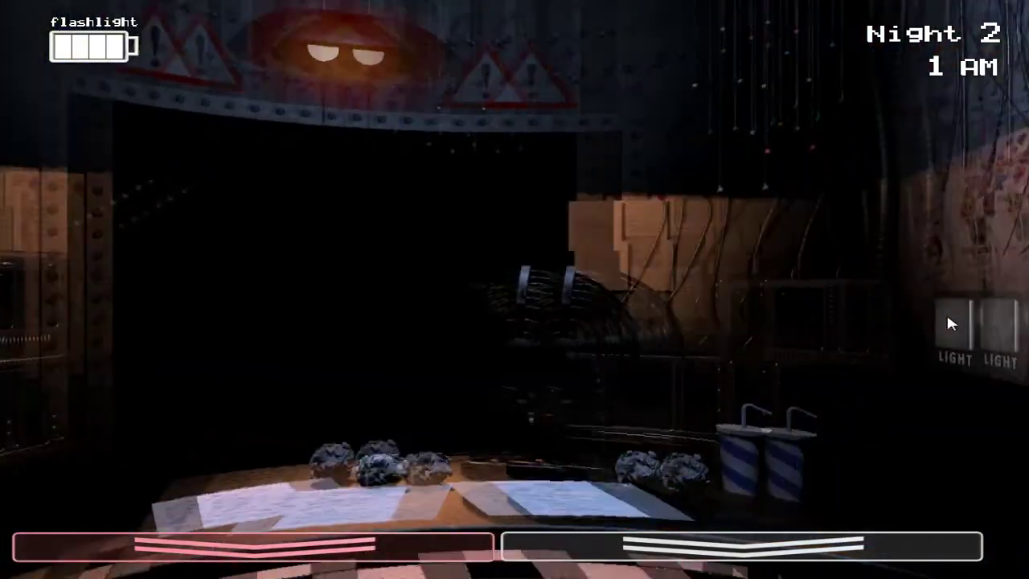
left_click(946, 311)
left_click(214, 547)
left_click(707, 554)
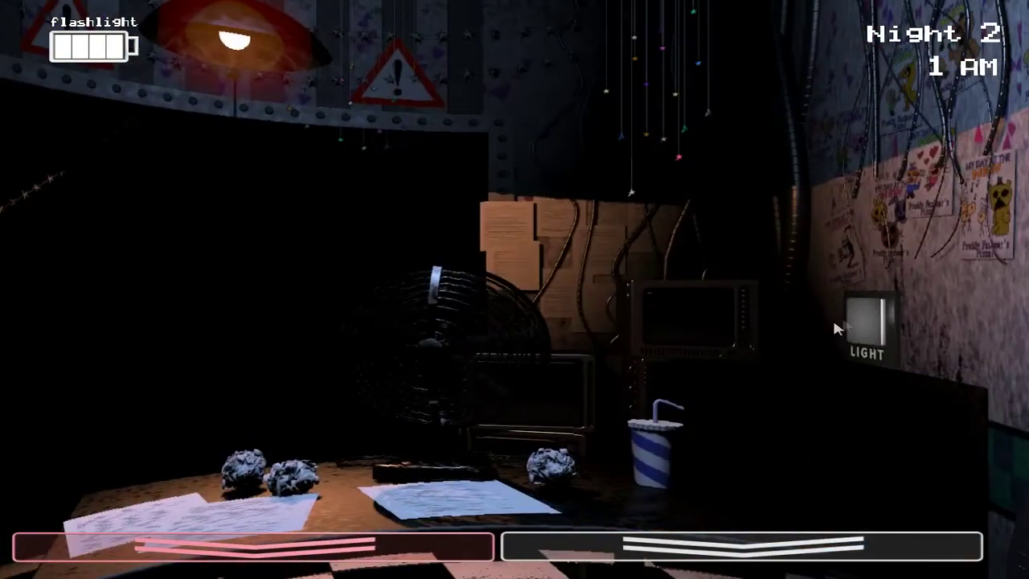
Flash the hallway, wind the music box back up, and briefly wear the mask
left_click(512, 333)
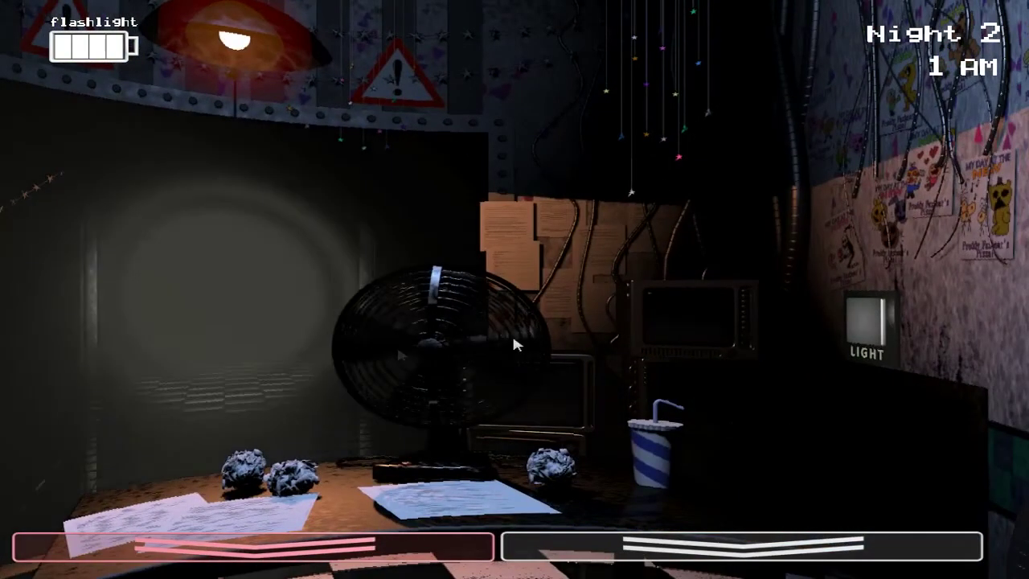
left_click(740, 547)
left_click_drag(428, 459, 429, 459)
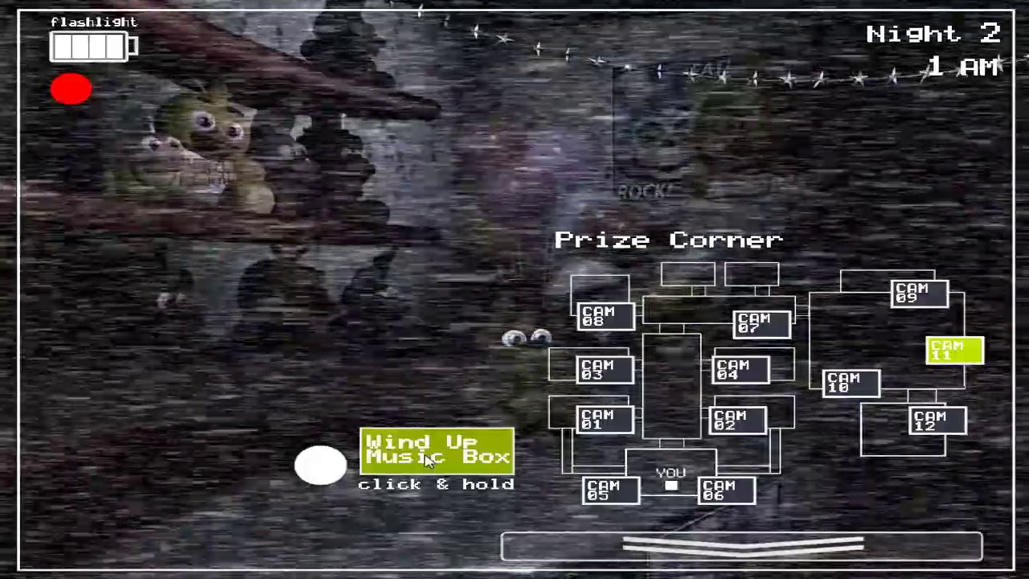
left_click(707, 547)
left_click(158, 448)
left_click(177, 445)
Flash the hallway twice, rewind the music box, wear the mask, and light the right vent
key("ctrl")
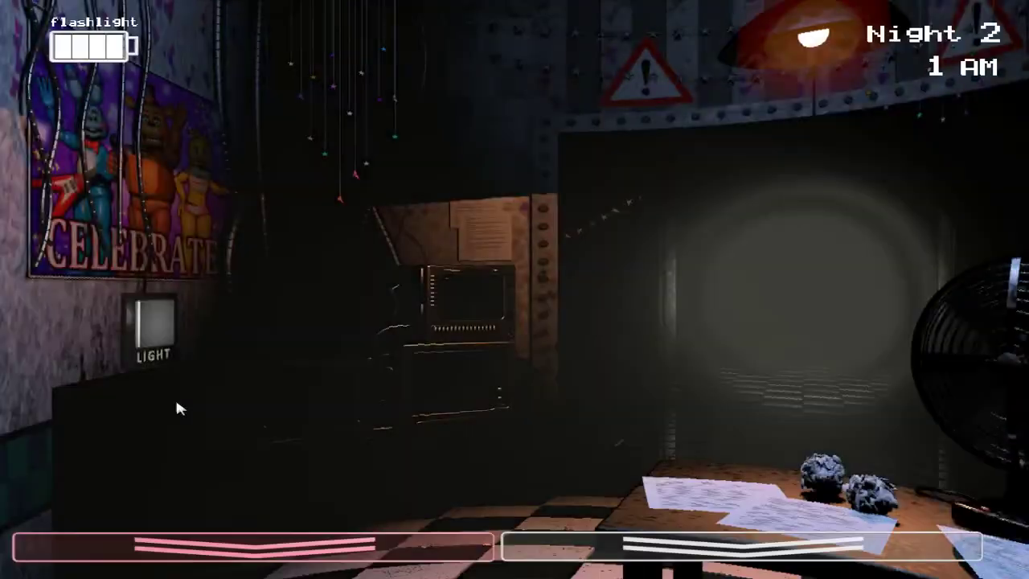
key("ctrl")
key("ctrl")
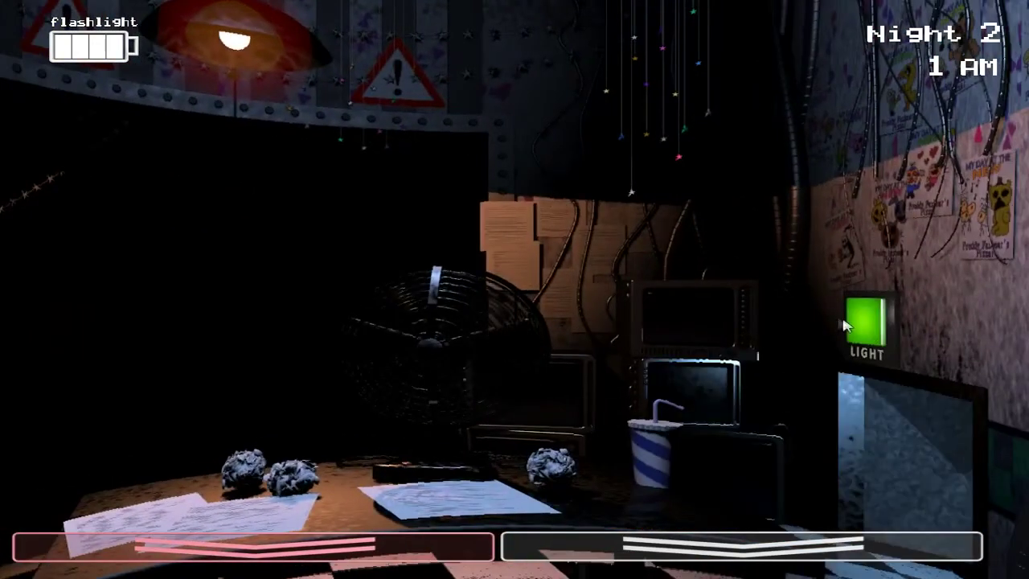
left_click(740, 547)
left_click_drag(429, 454, 429, 454)
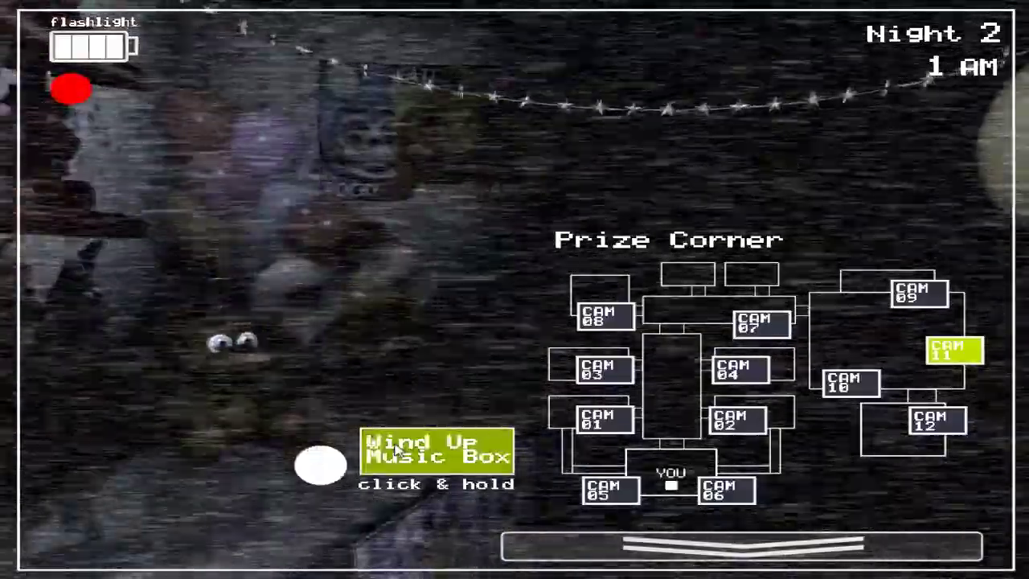
left_click(707, 546)
left_click(121, 447)
left_click(227, 383)
key("ctrl")
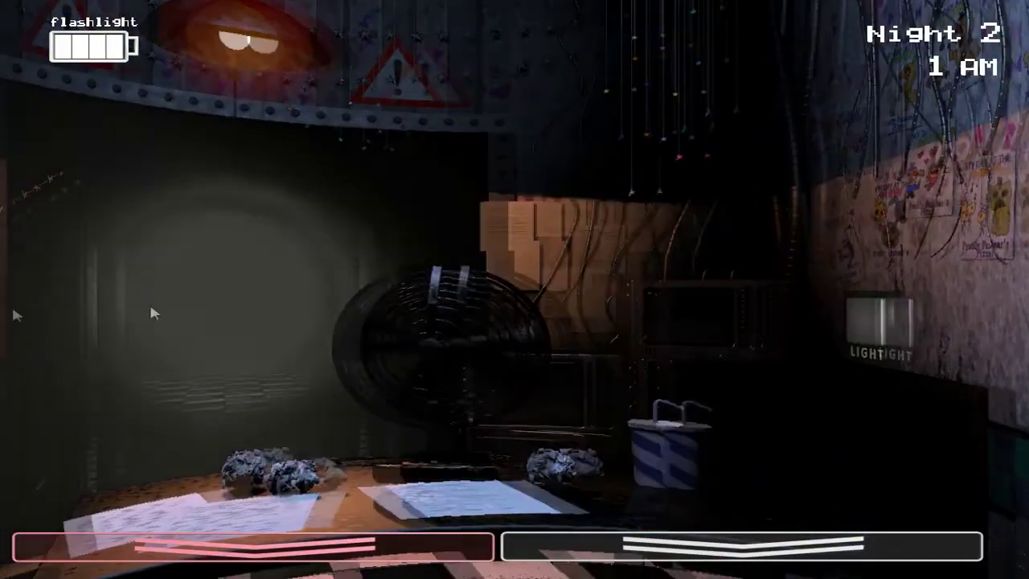
Light the vents and hallway, then wind the music box once more near 2 AM
key("ctrl")
left_click(143, 321)
left_click(740, 547)
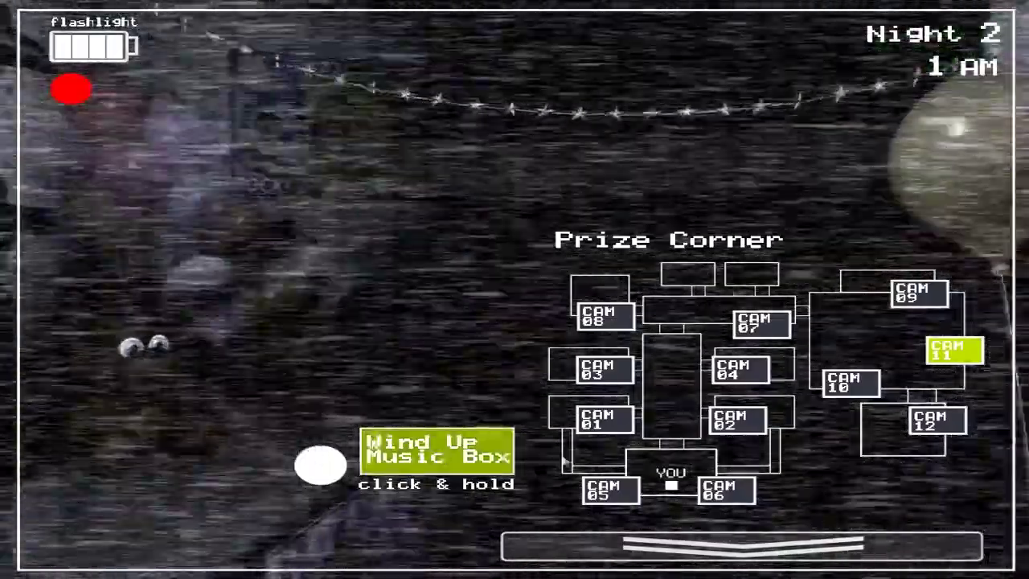
left_click(739, 546)
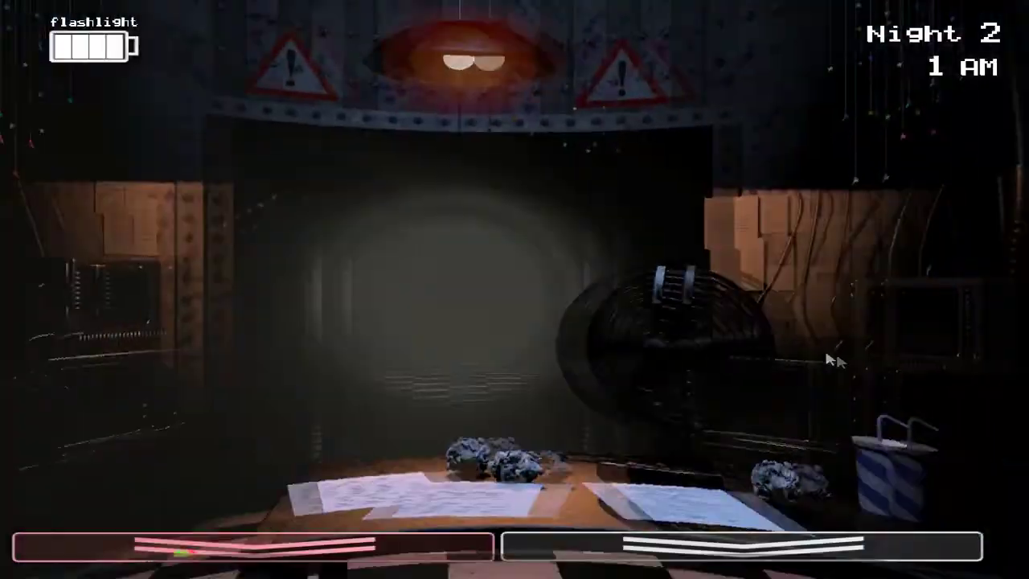
key("ctrl")
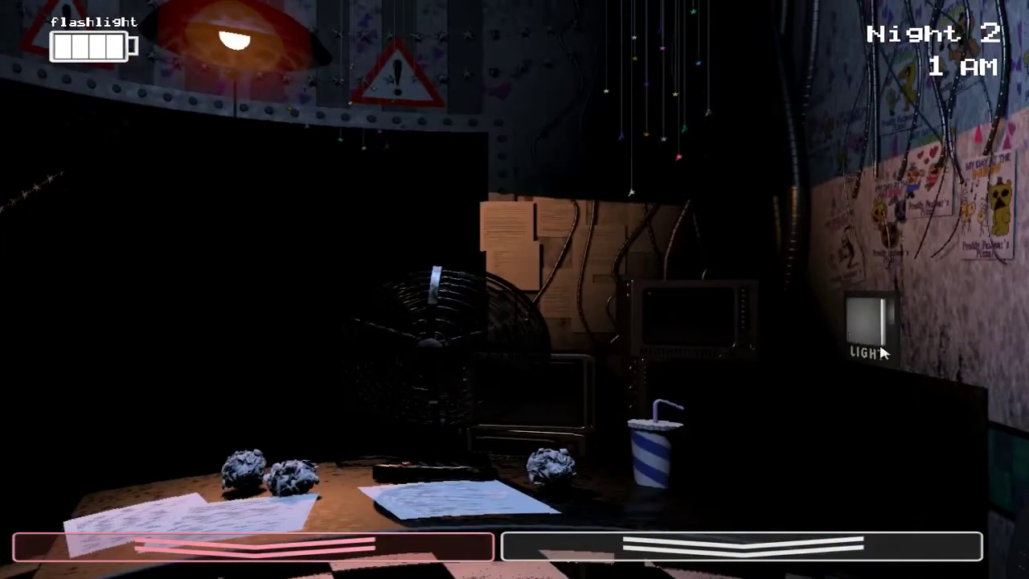
left_click(867, 322)
left_click(643, 545)
left_click_drag(450, 450, 465, 440)
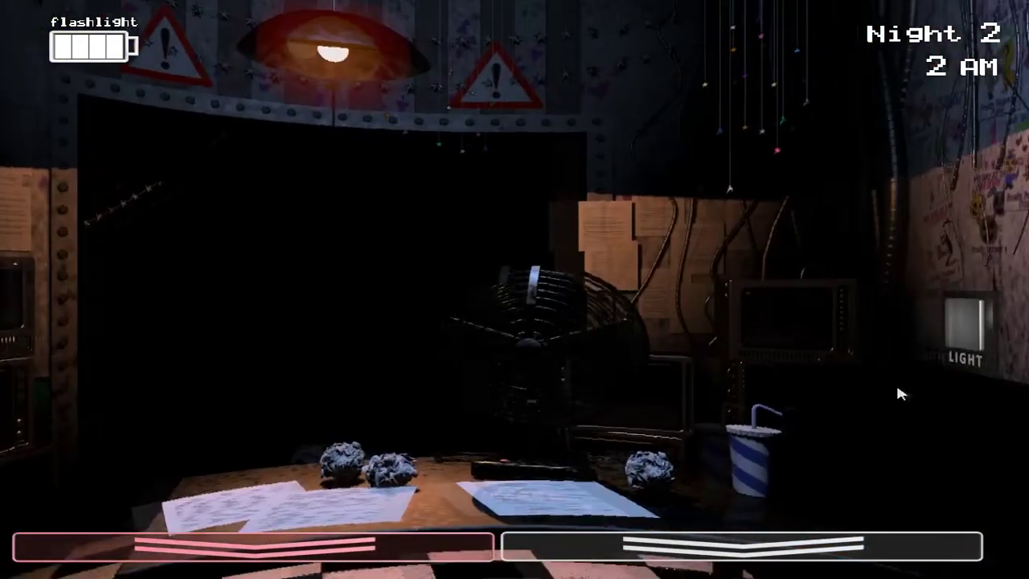
Give the music box a quick wind, then wear the mask and flash the left vent
left_click(740, 545)
left_click_drag(438, 451, 450, 454)
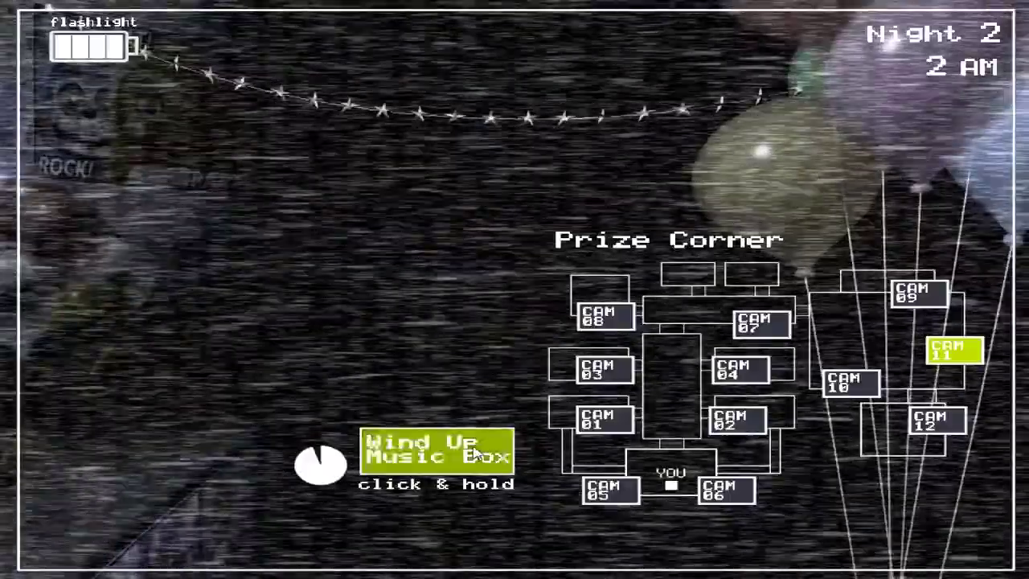
left_click(774, 562)
left_click(186, 441)
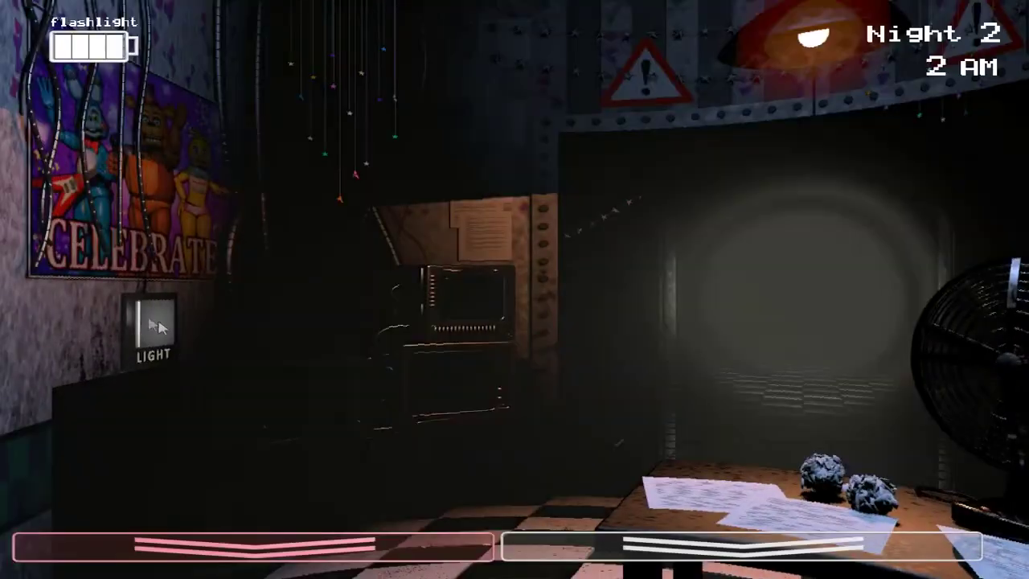
left_click(157, 326)
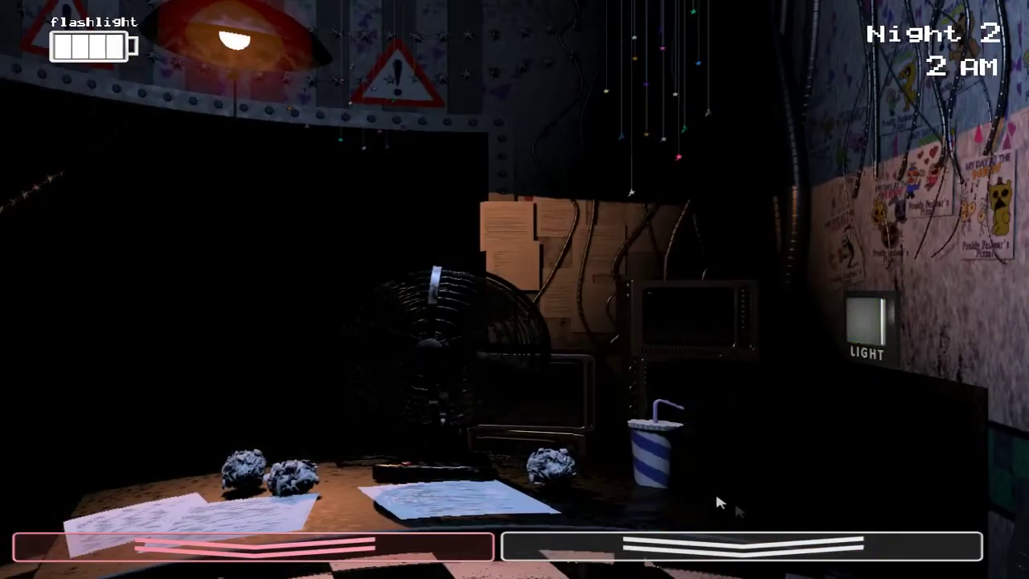
Check the cameras, light the hallway and right vent, and remove the Freddy mask
left_click(739, 545)
left_click(223, 557)
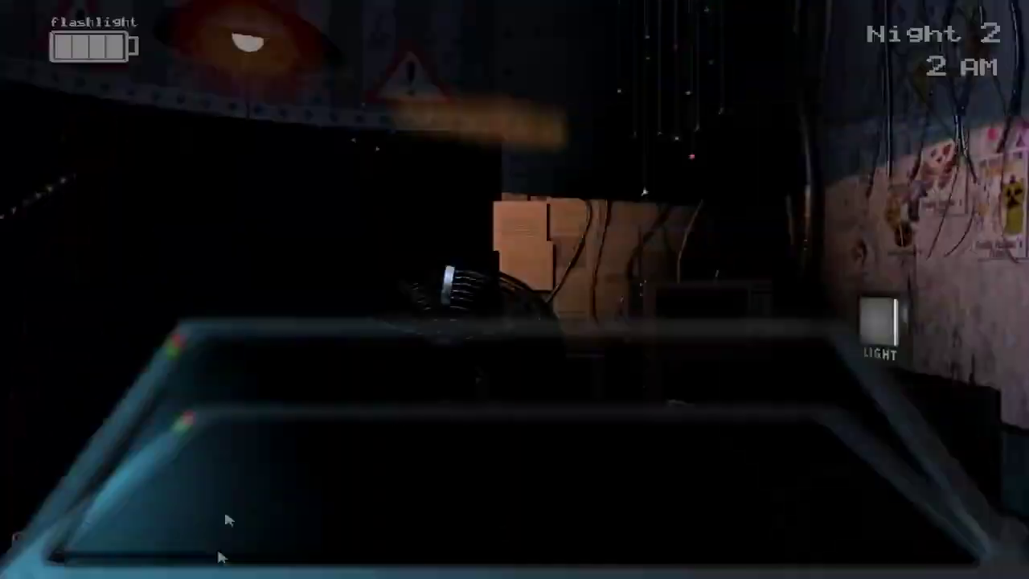
key("ctrl")
key("ctrl")
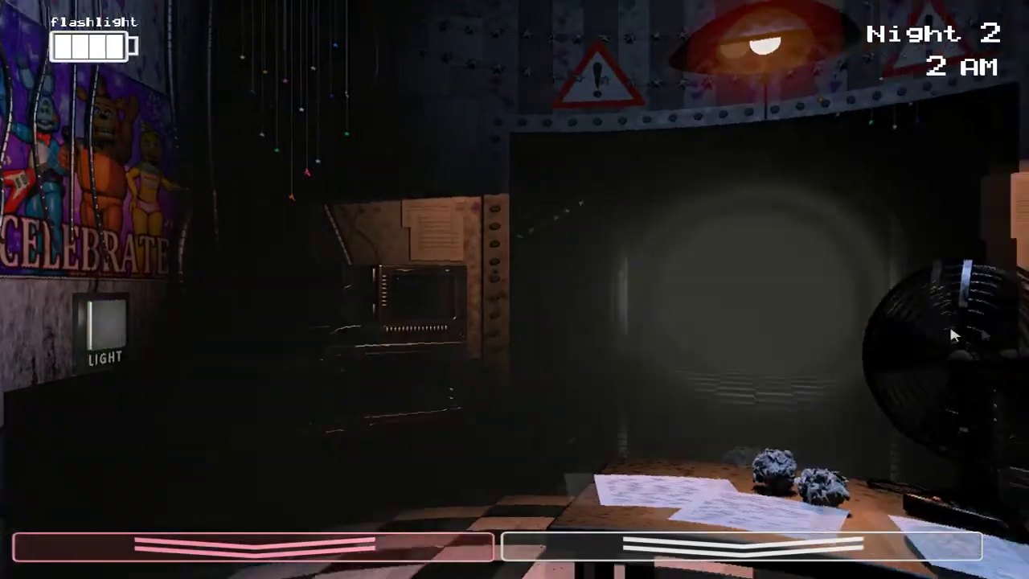
left_click(985, 322)
left_click(740, 545)
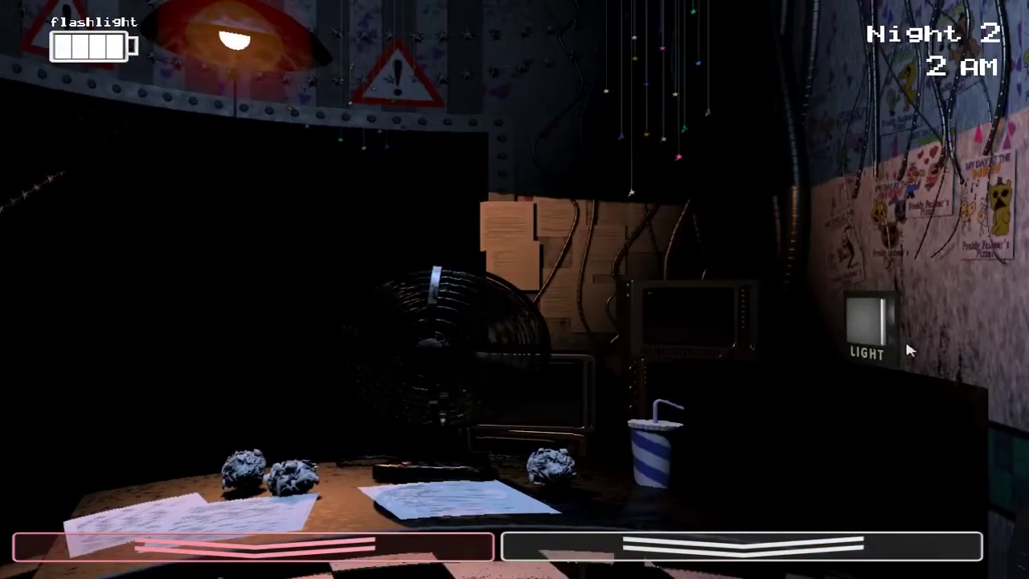
Light the right vent and hallway, then wind the Prize Corner music box
left_click(866, 322)
key("ctrl")
left_click(740, 545)
left_click_drag(438, 451, 446, 446)
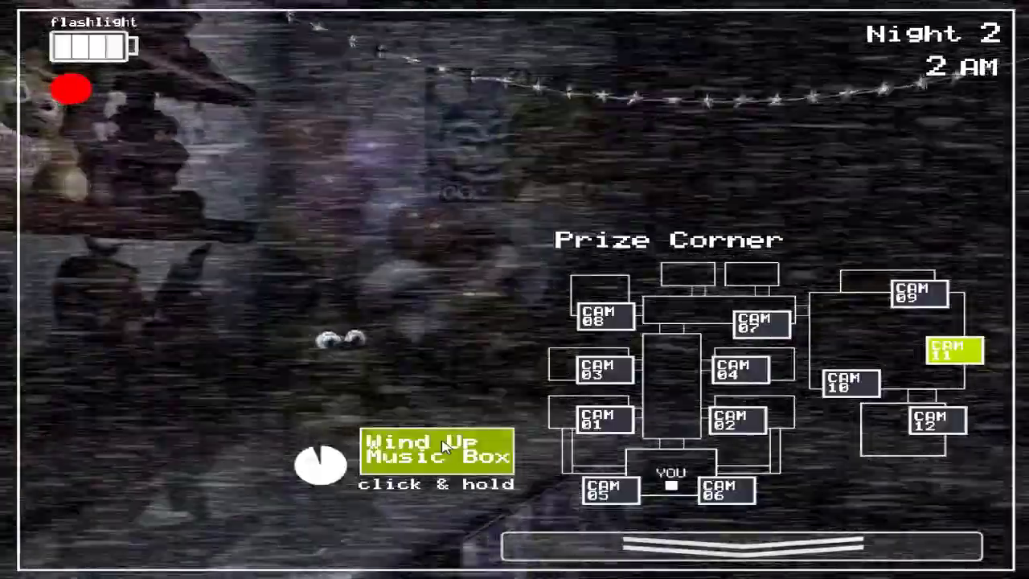
left_click(739, 545)
key("ctrl")
key("ctrl")
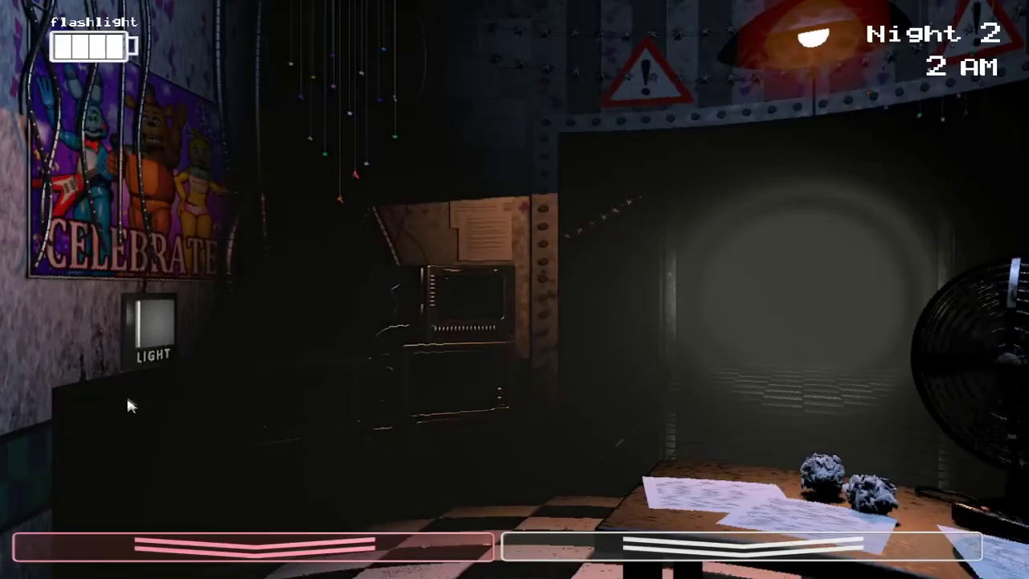
Light the left vent, raise the monitor, and hide behind the Freddy mask
left_click(153, 328)
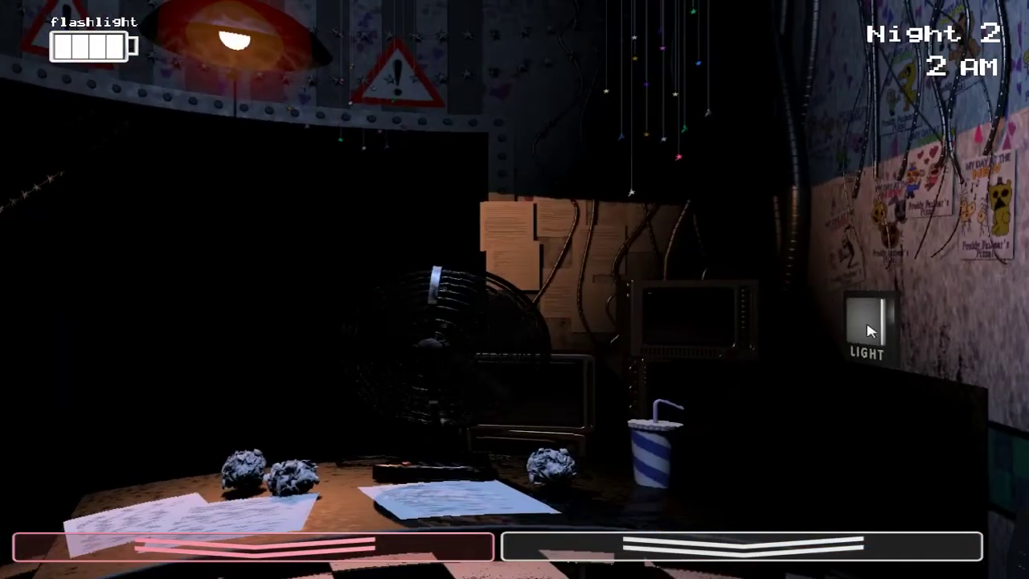
left_click(740, 547)
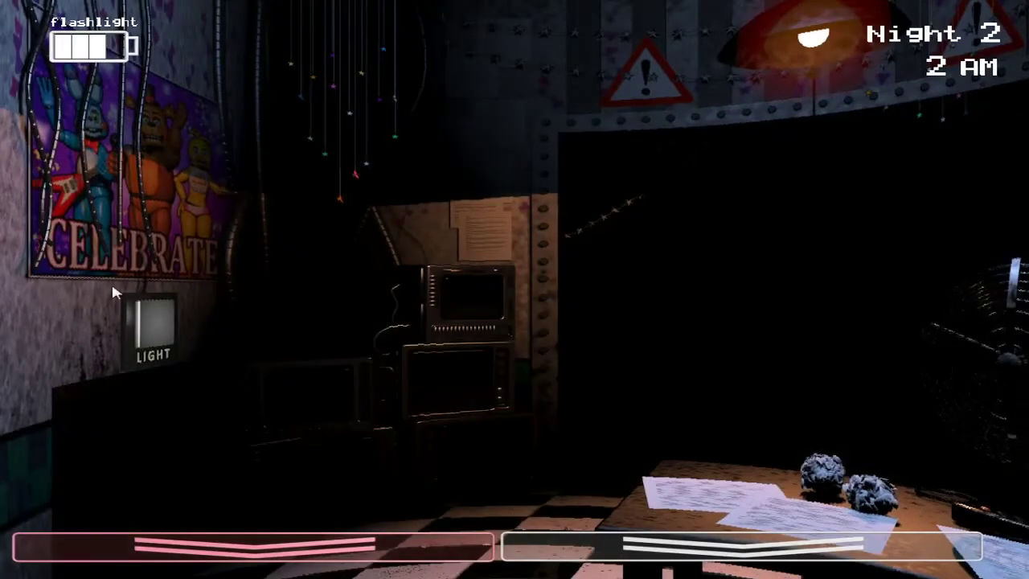
key("ctrl")
key("ctrl")
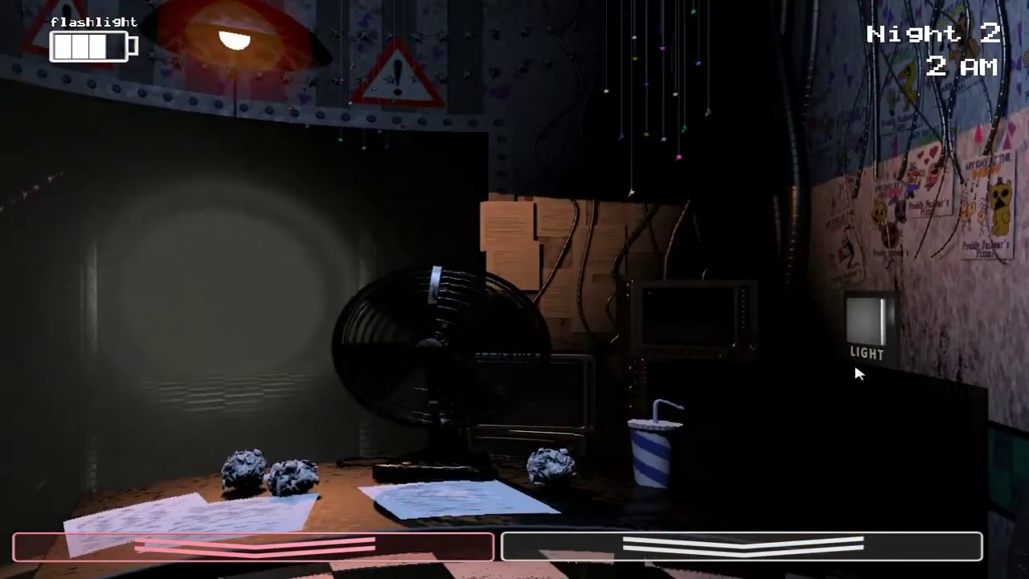
Wind the music box and check the Left and Right Air Vent cameras
left_click(856, 362)
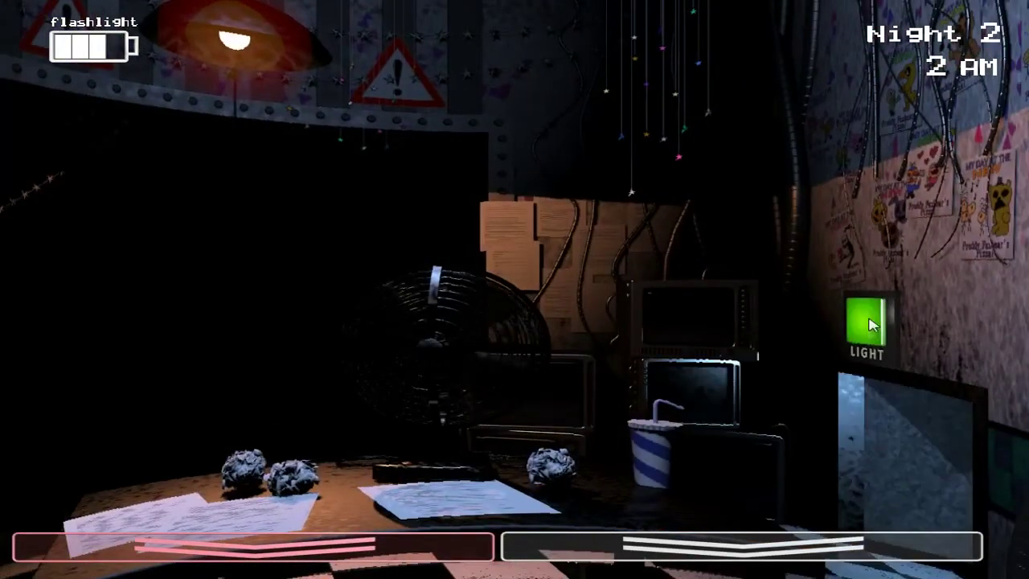
left_click(514, 555)
left_click_drag(434, 450, 435, 450)
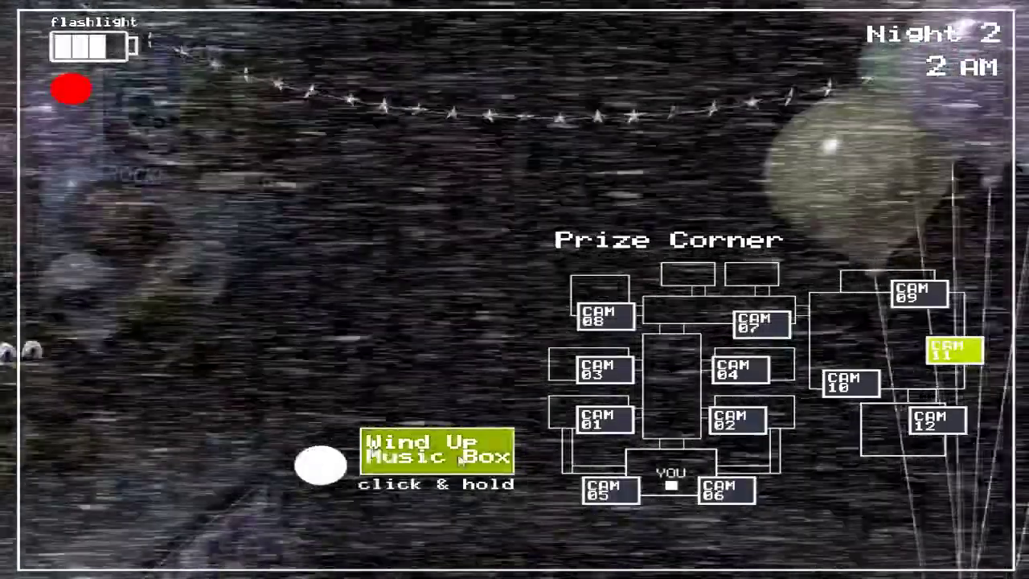
left_click(610, 488)
left_click(726, 489)
left_click(609, 489)
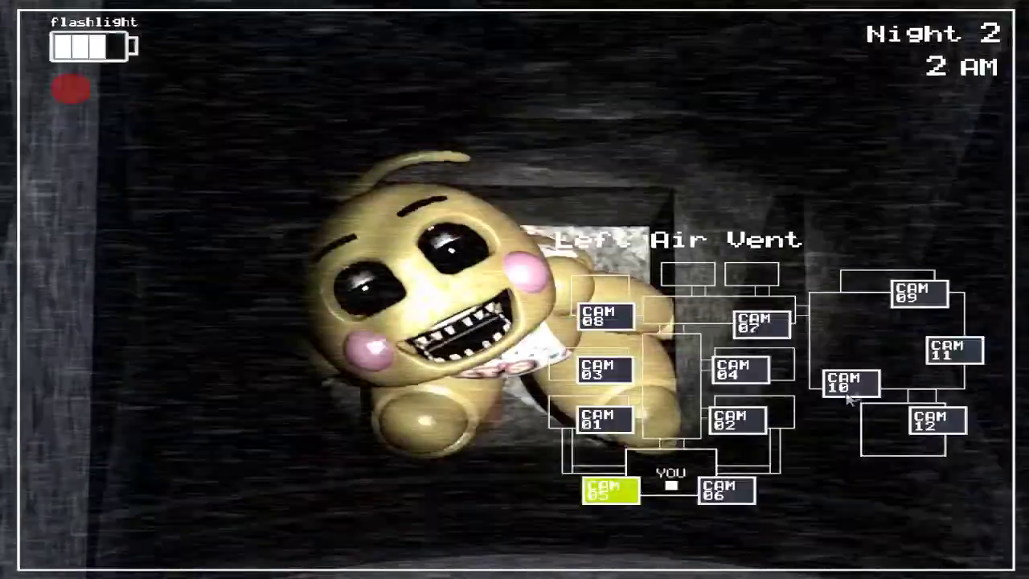
Rewind the music box on CAM 11, then remove the mask and light the hallway
left_click(954, 351)
left_click_drag(434, 450, 434, 450)
left_click(885, 546)
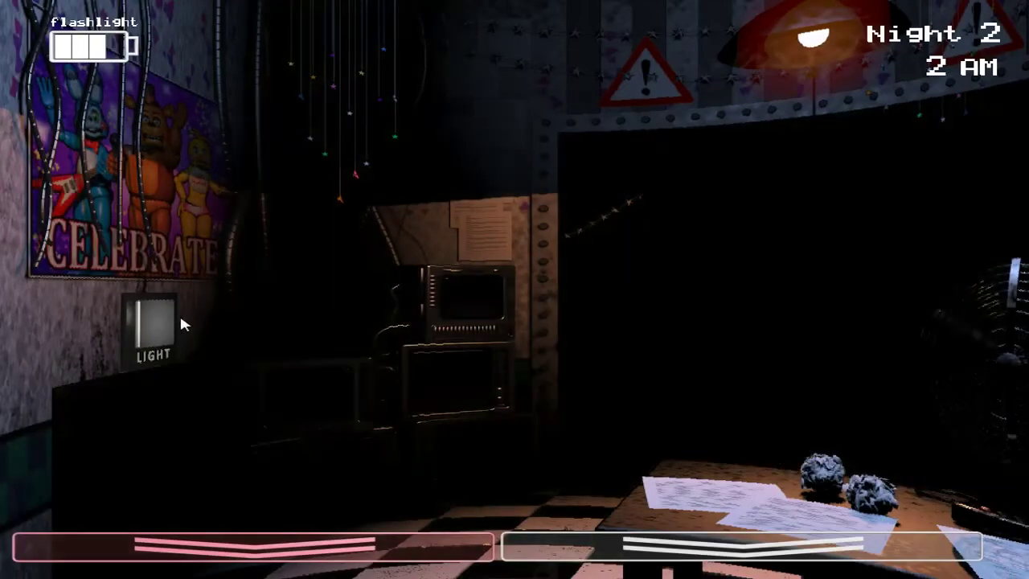
key("ctrl")
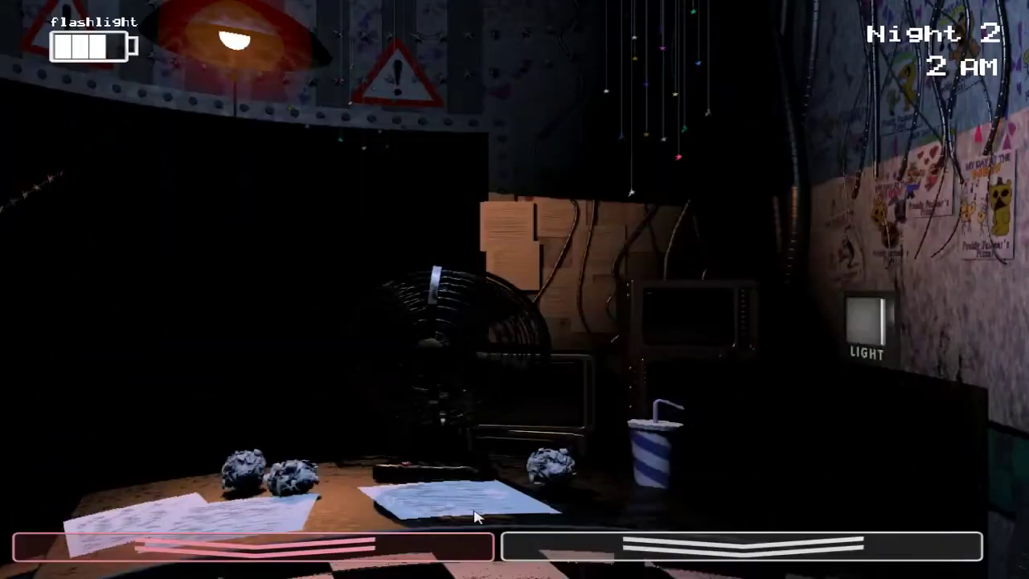
left_click(515, 554)
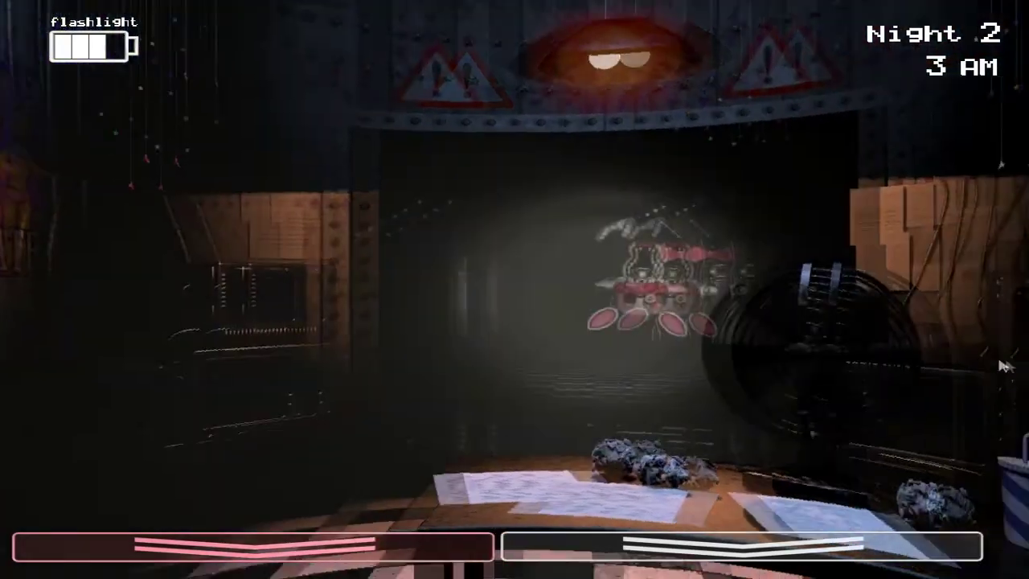
Flicker the flashlight at Mangle in the hallway and refill the music box timer
key("ctrl")
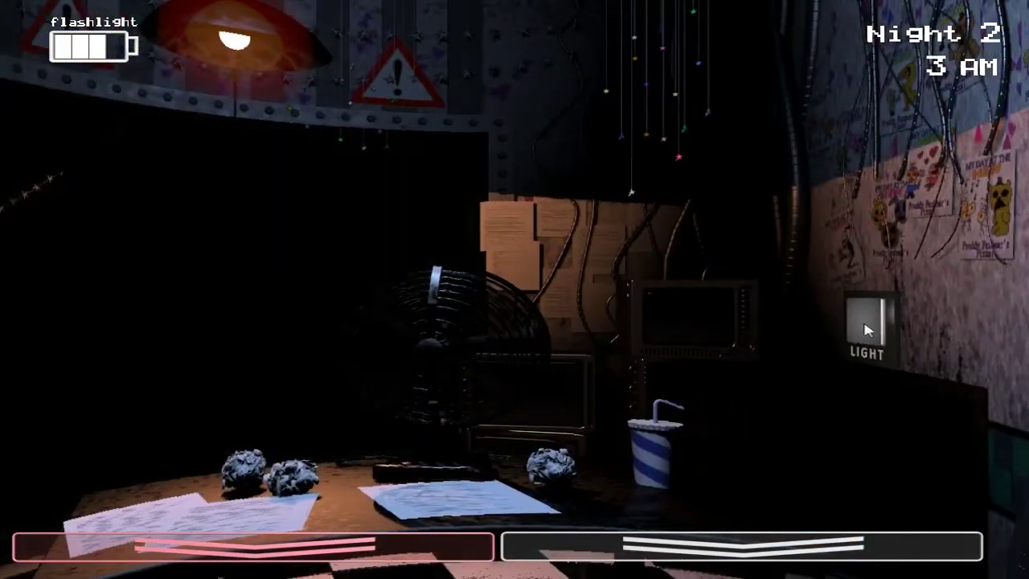
key("ctrl")
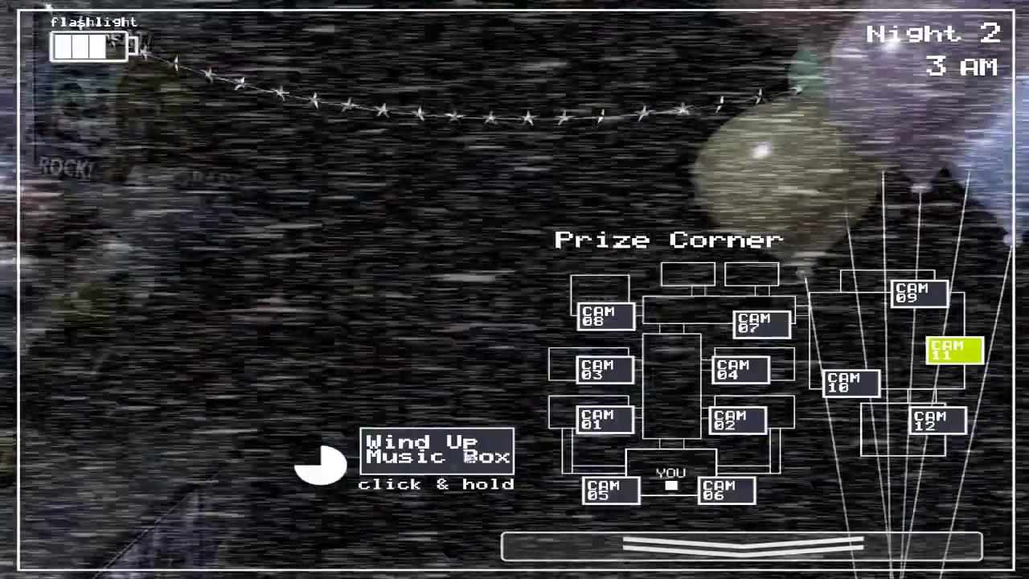
left_click_drag(438, 456, 437, 457)
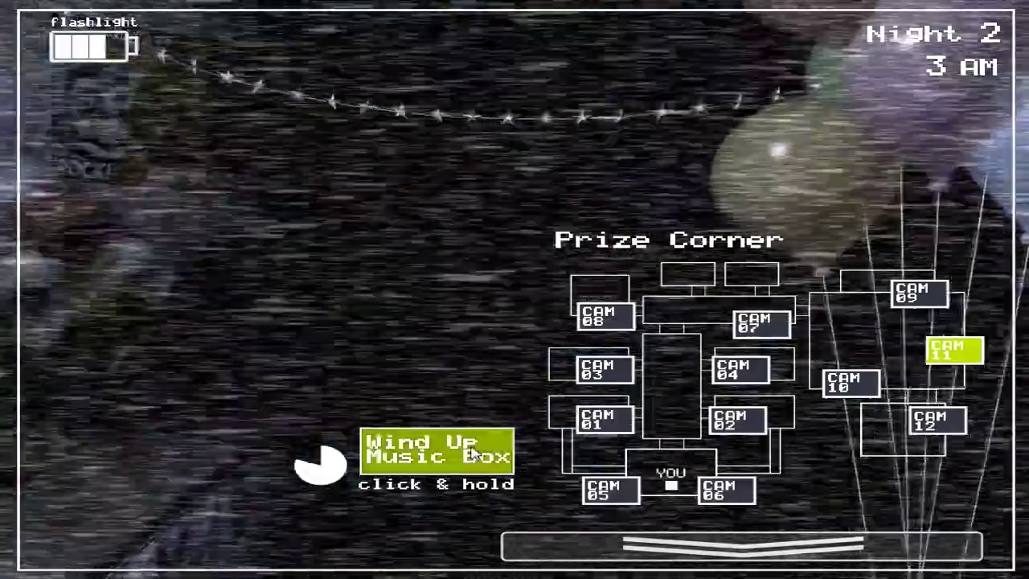